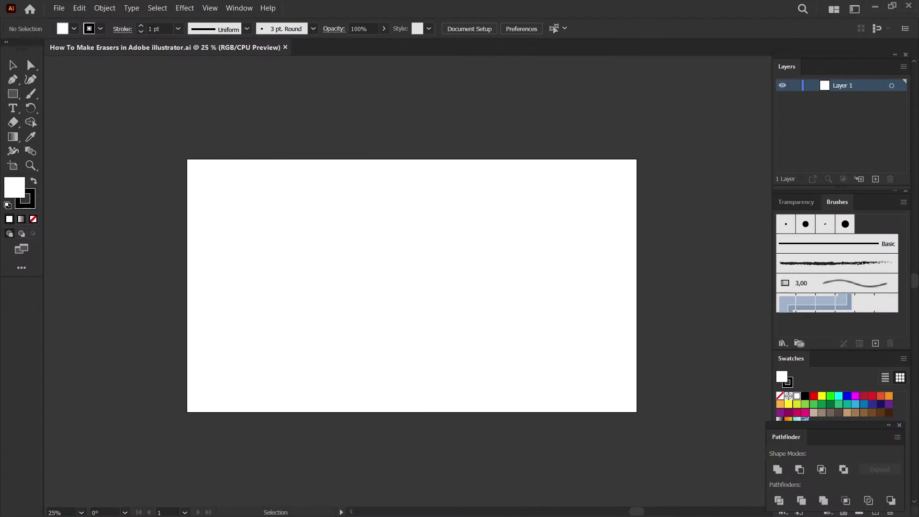
Step: Draw a tall rectangle on the artboard as the eraser body, undoing a stray second rectangle
key("m")
left_click_drag(346, 204, 418, 364)
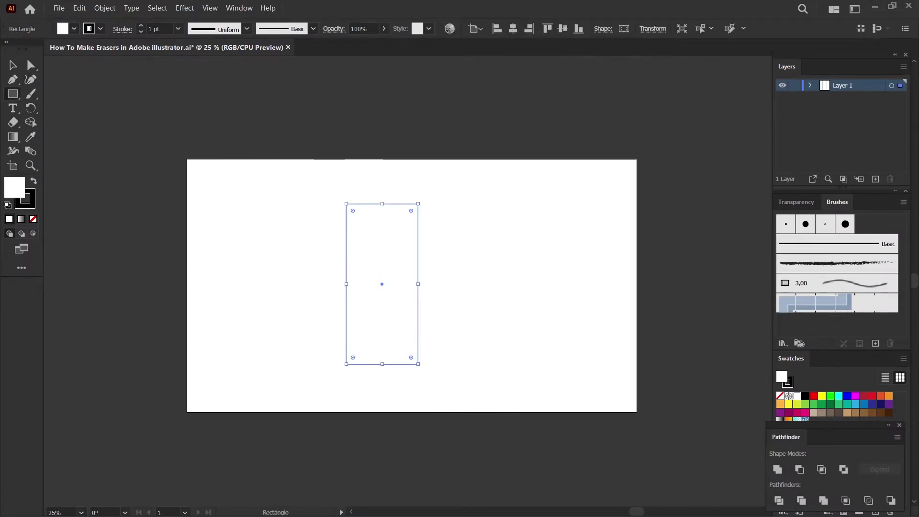
key("a")
key("ctrl+shift+a")
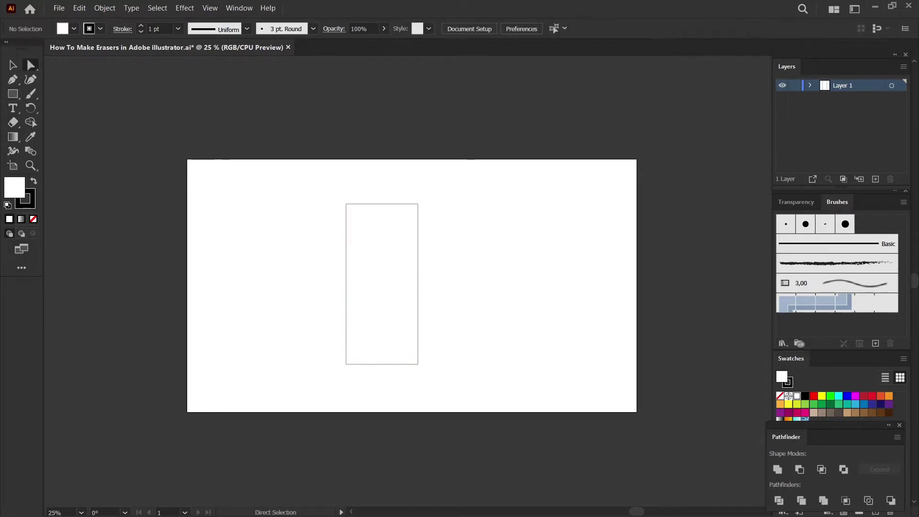
key("m")
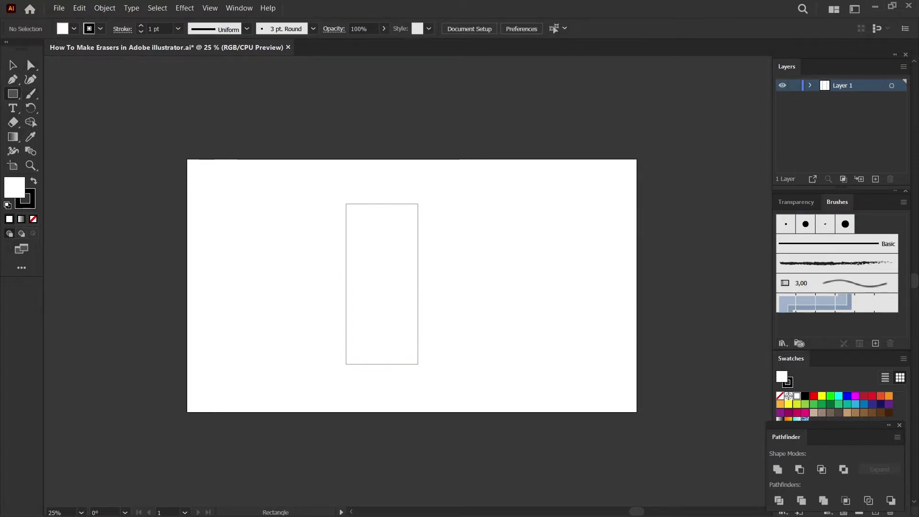
left_click_drag(343, 166, 420, 204)
key("ctrl+z")
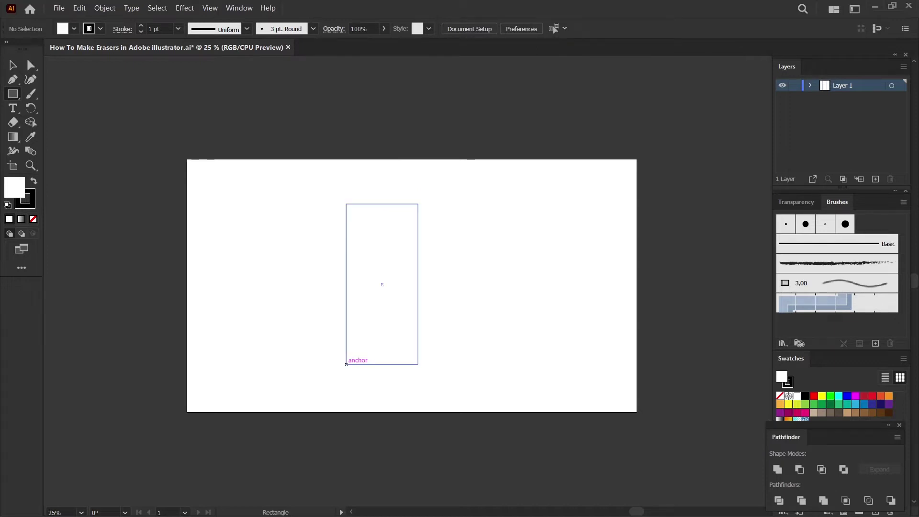
Step: Draw a short rectangle and move it onto the top of the tall body
left_click_drag(346, 363, 418, 429)
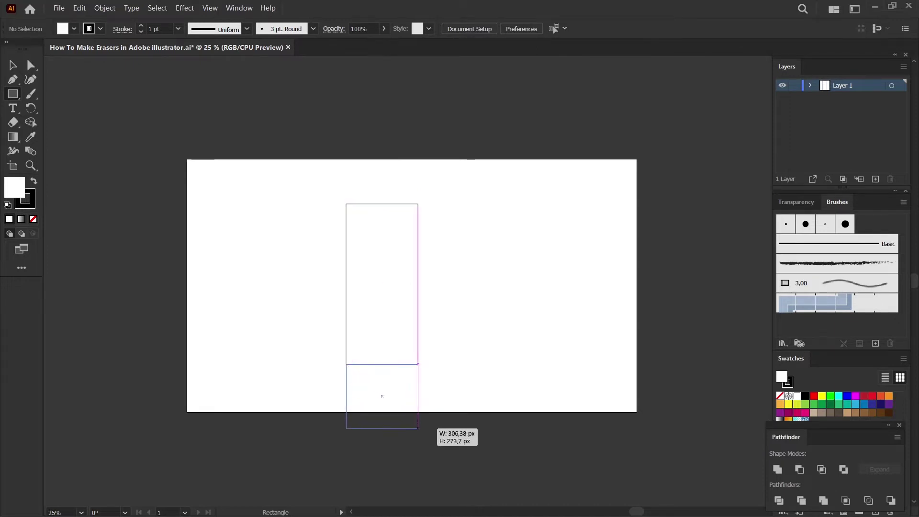
left_click_drag(418, 429, 418, 422)
key("a")
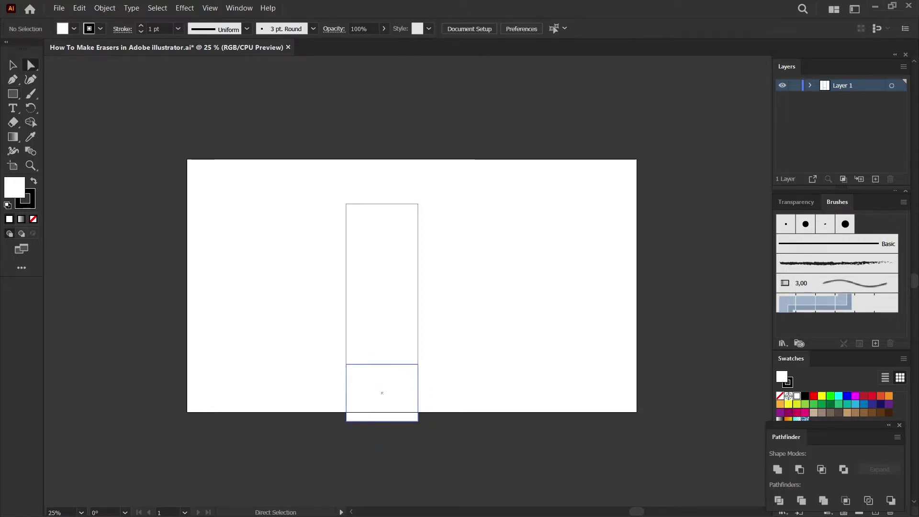
mouse_move(382, 393)
left_mouse_down()
mouse_move(382, 141)
mouse_move(382, 204)
left_mouse_up()
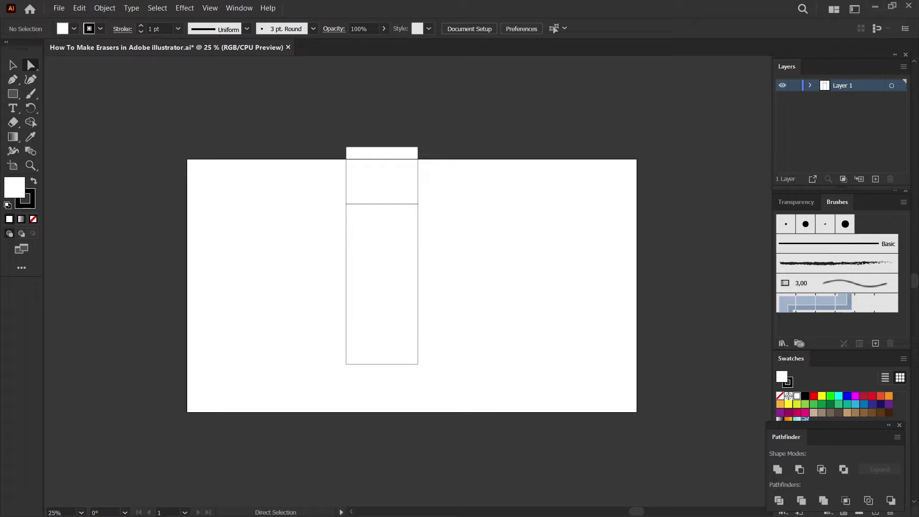
Step: Move both rectangles down onto the artboard's bottom edge and select the tall body
mouse_move(312, 116)
left_mouse_down()
mouse_move(407, 233)
mouse_move(500, 429)
left_mouse_up()
left_click_drag(386, 281, 410, 329)
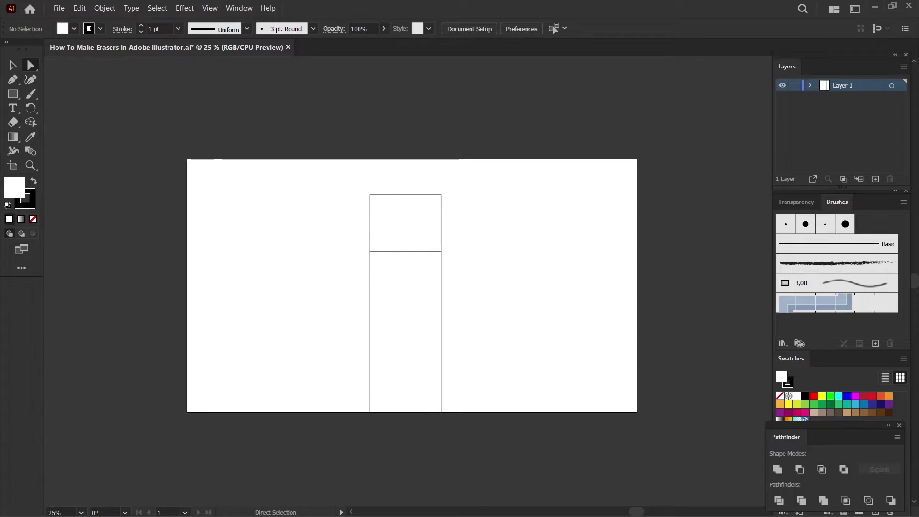
left_click(406, 222)
left_click(406, 332)
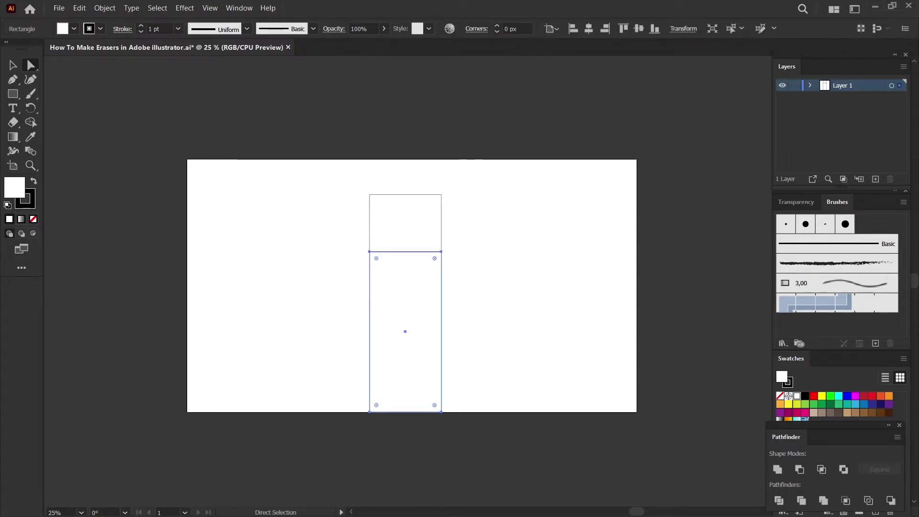
Step: Fill the tall body rectangle with light green C2FFC2
double_click(14, 188)
left_click(474, 285)
left_click(339, 184)
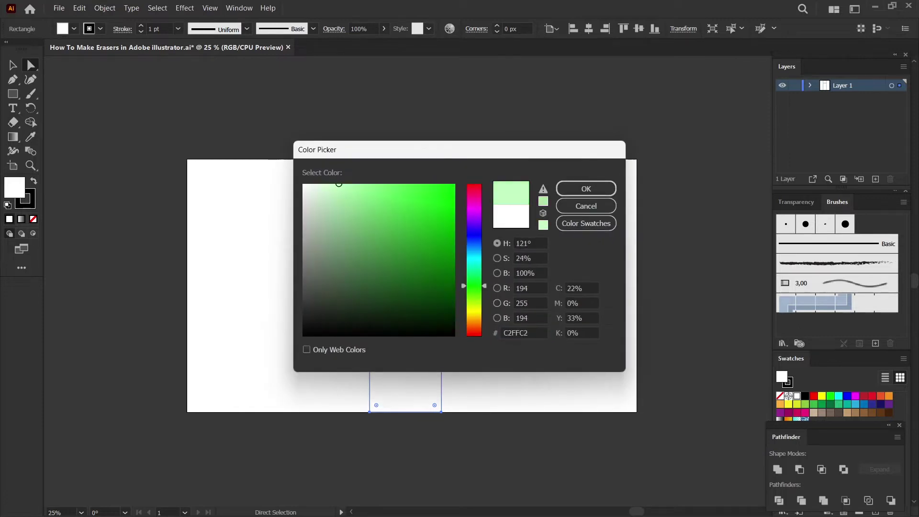
left_click(586, 189)
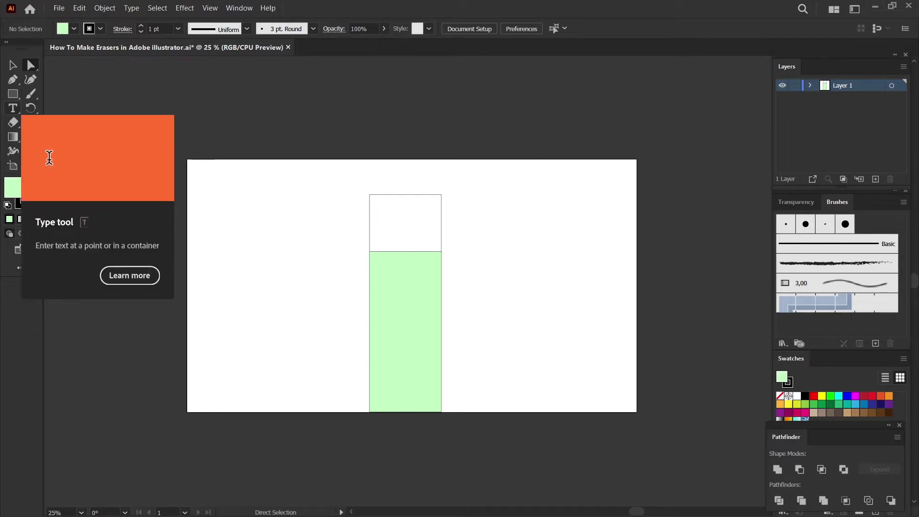
left_click(12, 108)
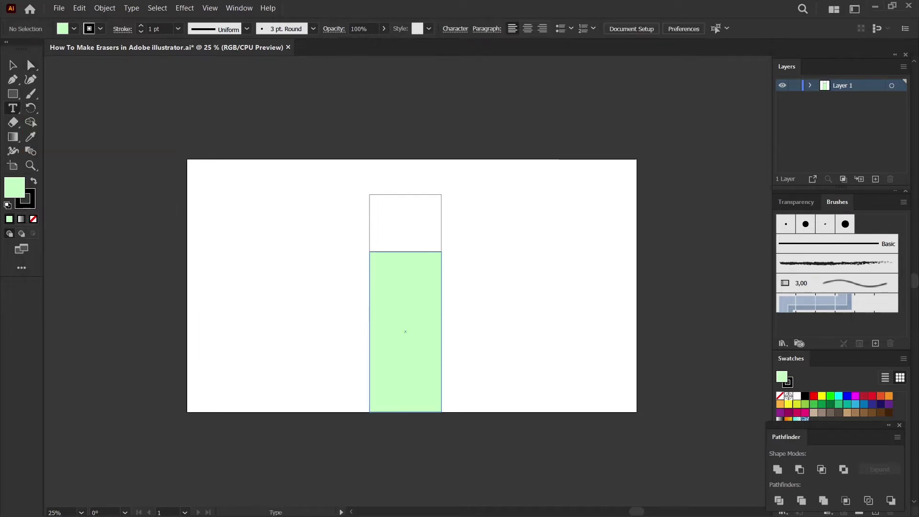
right_click(12, 108)
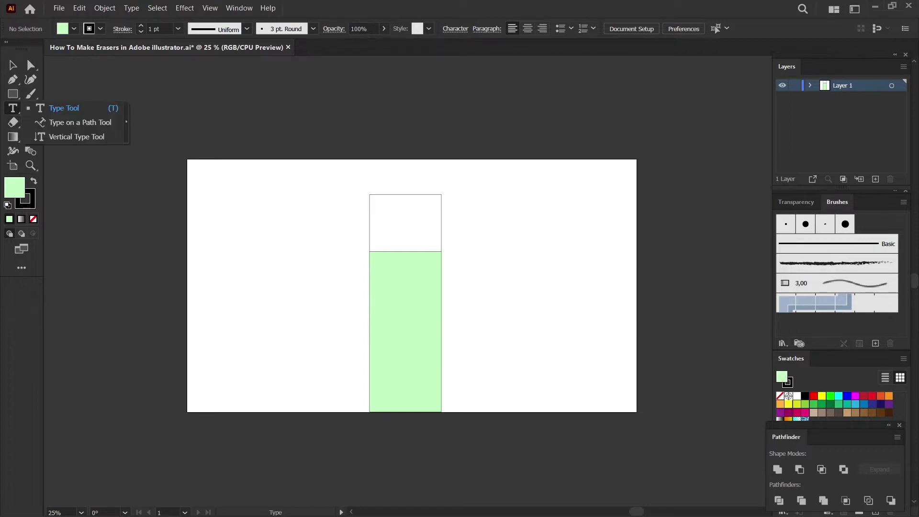
Step: Type the word 'Eraser' vertically inside the green rectangle
left_click(72, 137)
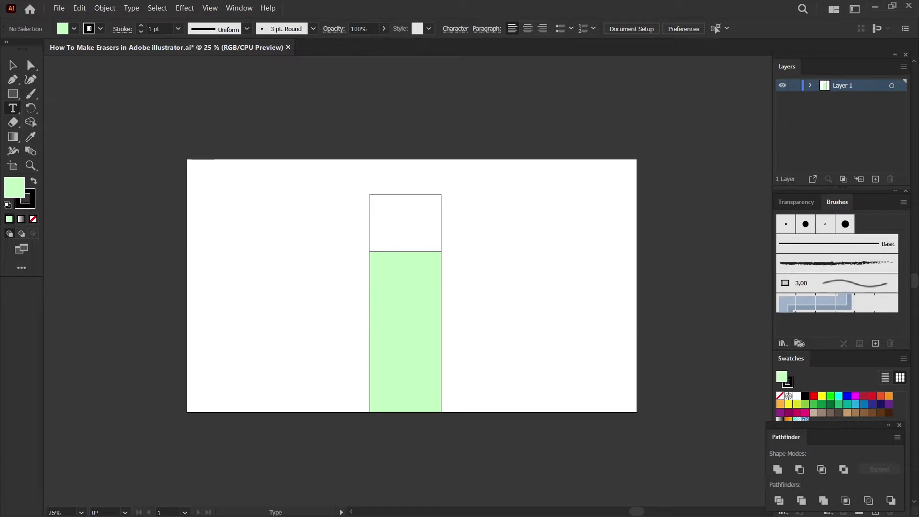
left_click(400, 287)
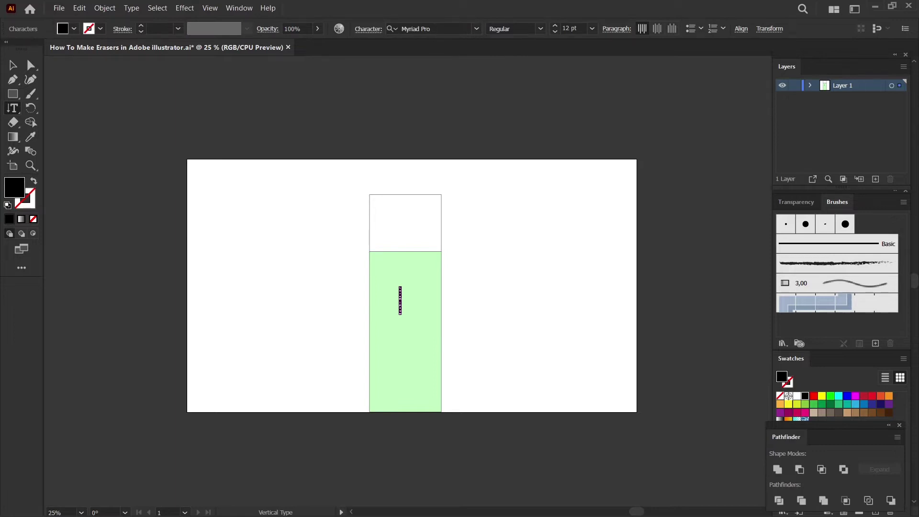
key("BackSpace")
key("Escape")
Step: Enlarge the vertical Eraser text and nudge it into place within the green body
left_click(400, 295)
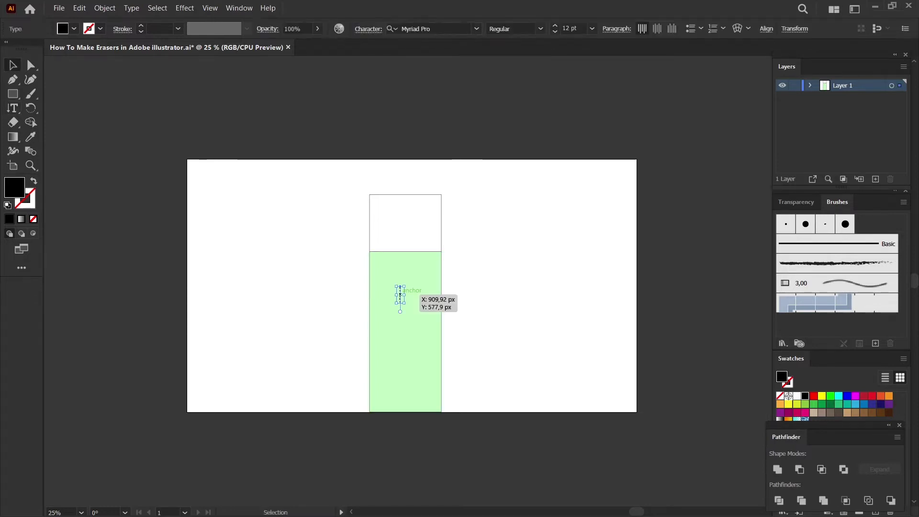
left_click_drag(404, 303, 412, 383)
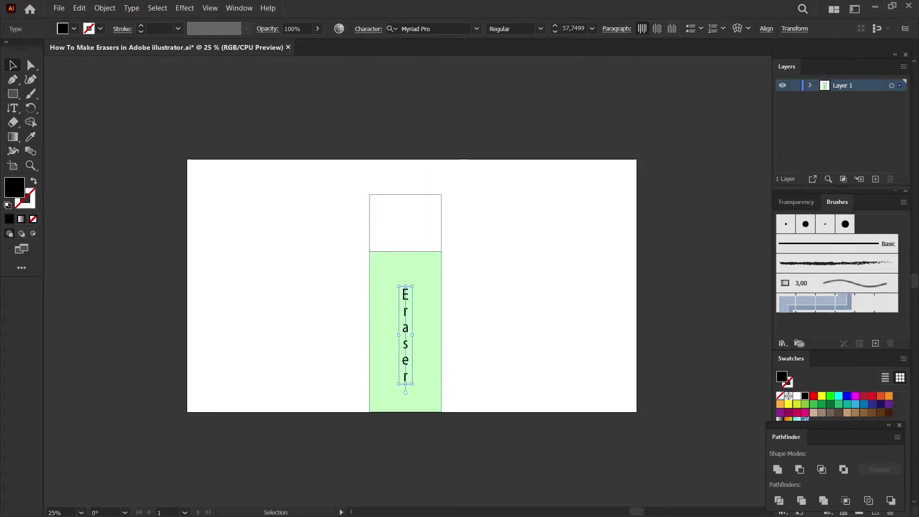
left_click_drag(406, 326, 402, 321)
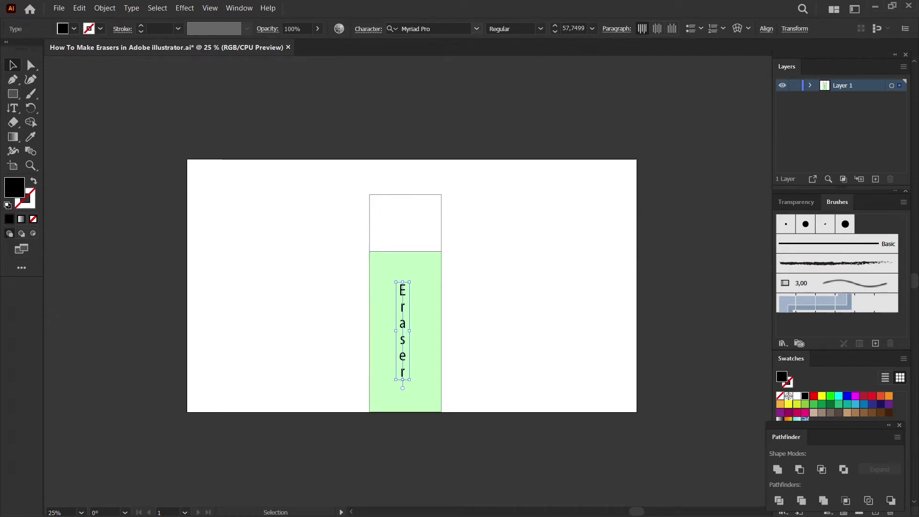
left_click(476, 28)
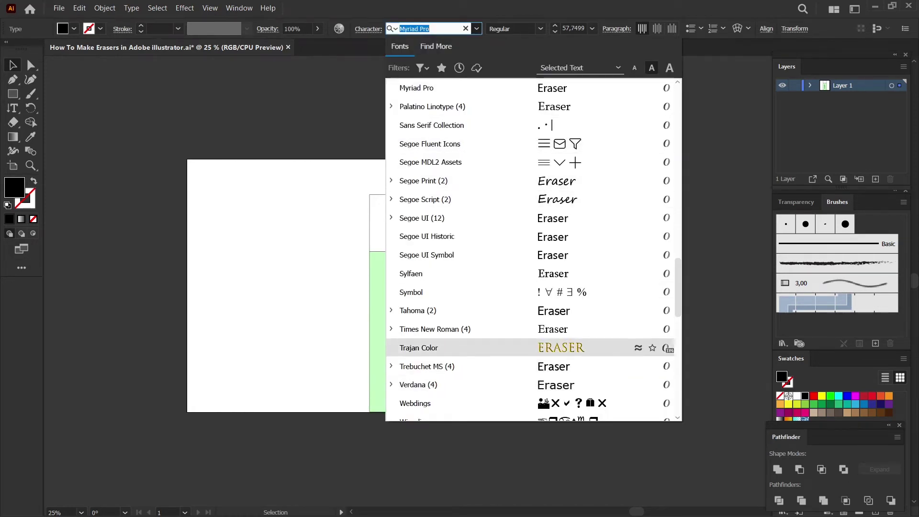
Step: Set the Eraser text in Myriad Variable Concept after trying Trajan Color
left_click(419, 347)
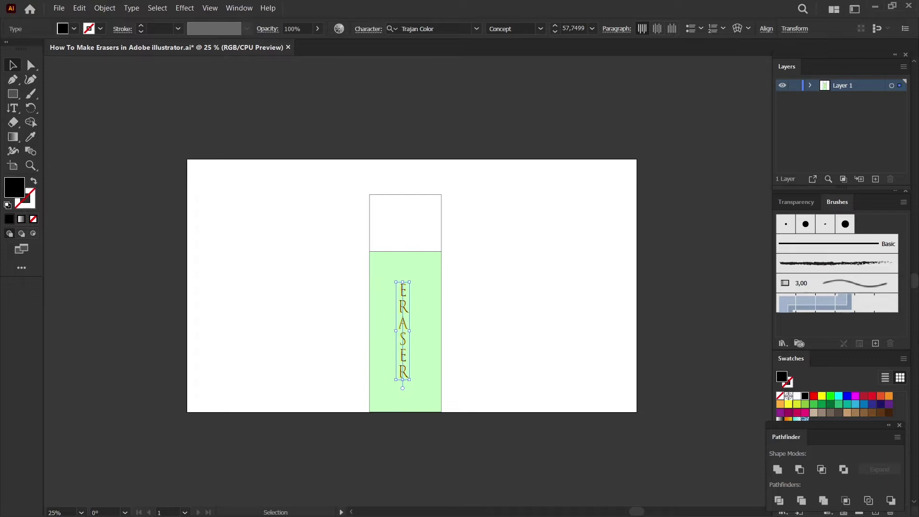
left_click(476, 29)
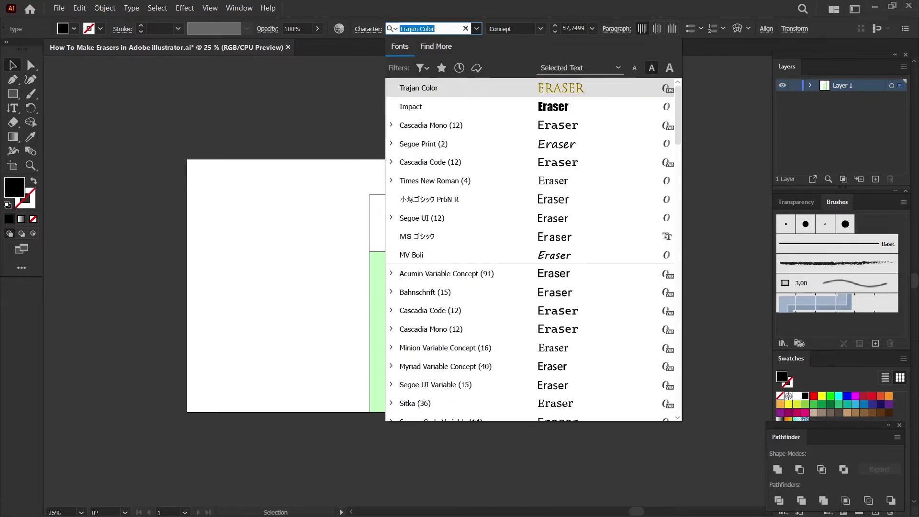
scroll(479, 162, "down", 2)
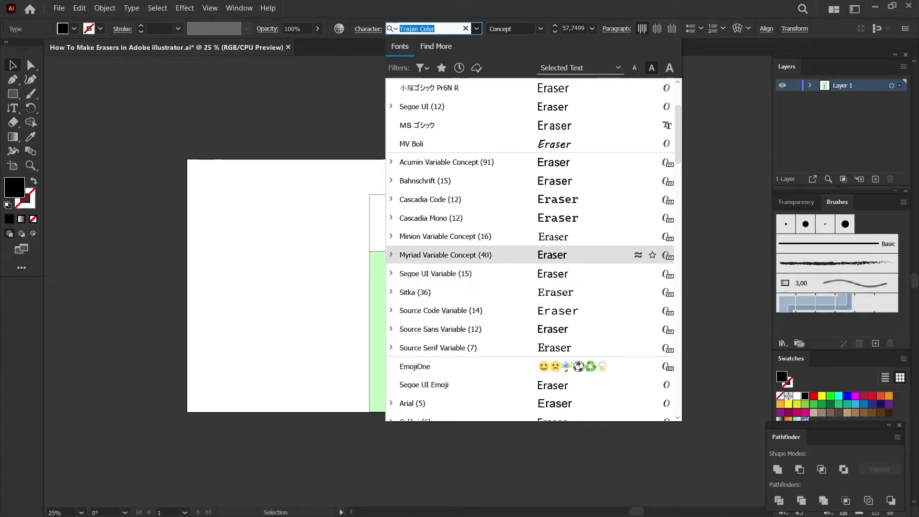
left_click(446, 255)
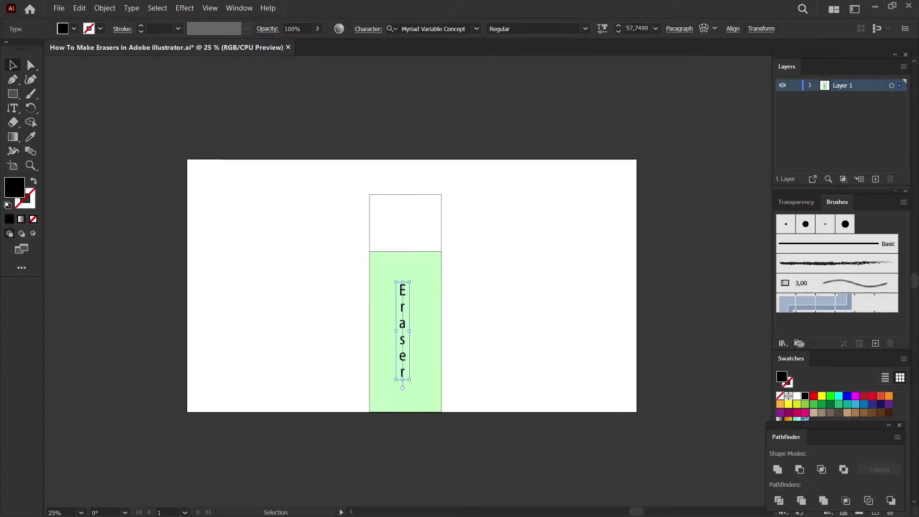
key("ctrl+shift+a")
Step: Scale the Eraser text up to span most of the green body and centre it
left_click(403, 330)
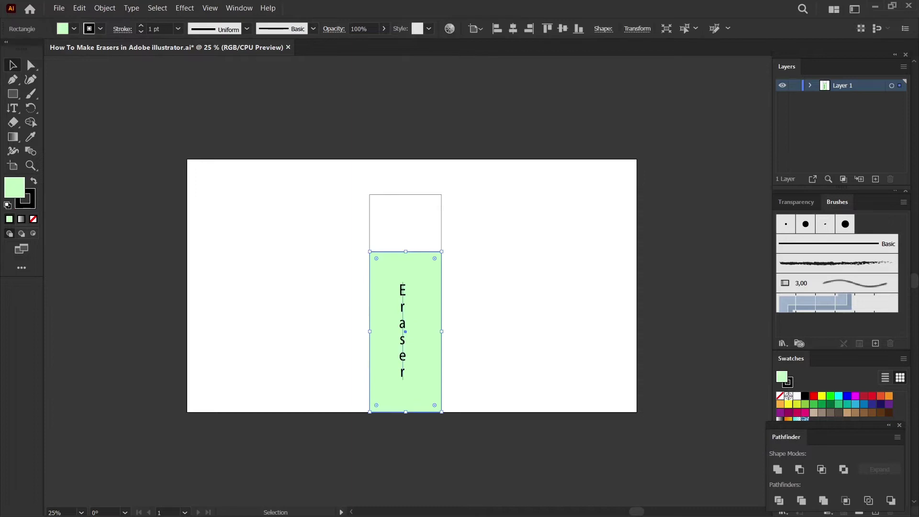
mouse_move(422, 406)
left_mouse_down()
mouse_move(441, 408)
mouse_move(427, 404)
left_mouse_up()
left_click_drag(424, 344, 420, 336)
key("ctrl+shift+a")
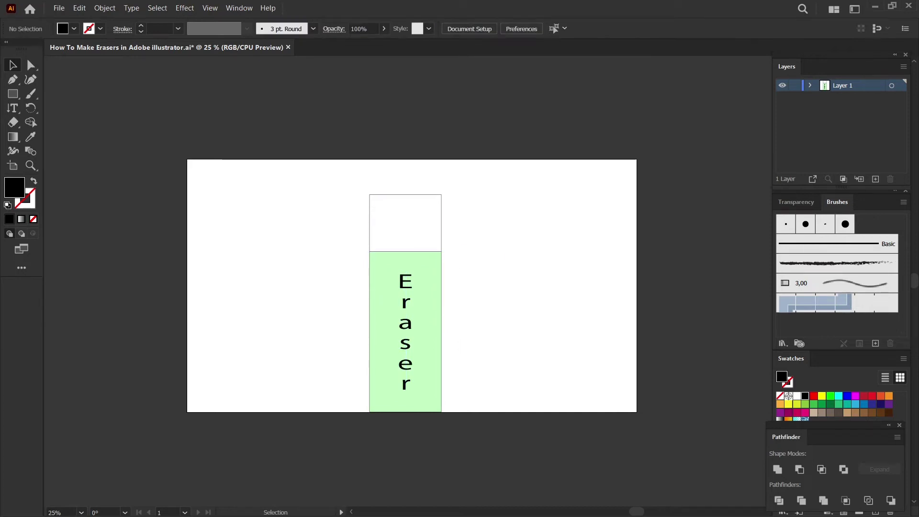
left_click(404, 221)
key("ctrl+shift+a")
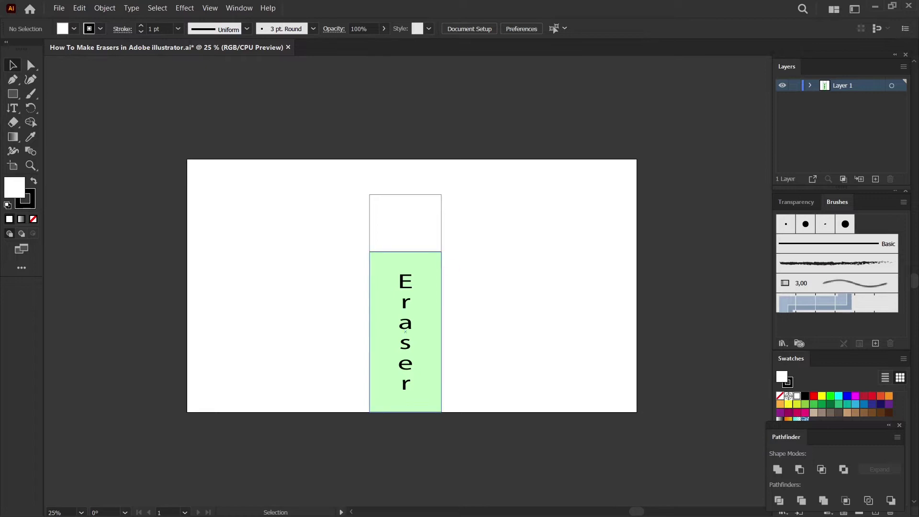
Step: Duplicate the white cap rectangle above the original and align the copy with the cap
left_click(406, 221)
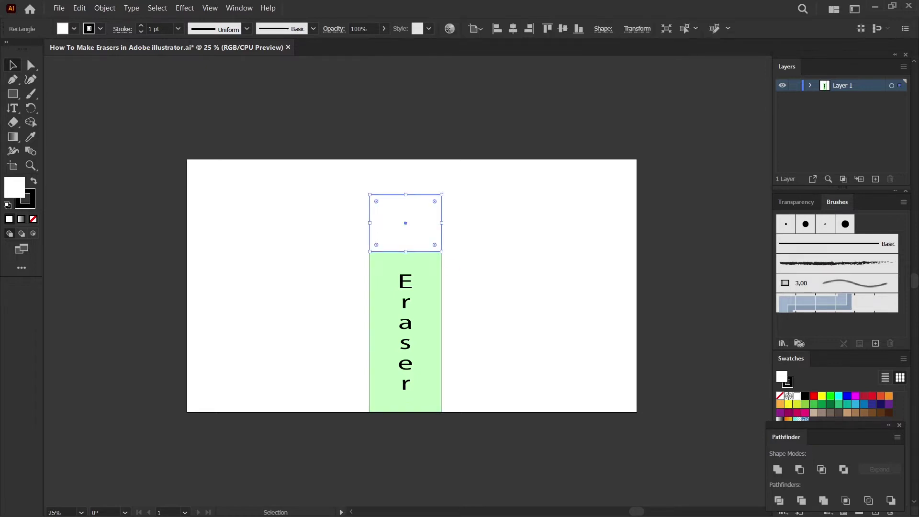
left_click_drag(406, 222, 405, 208)
key("ctrl+shift+a")
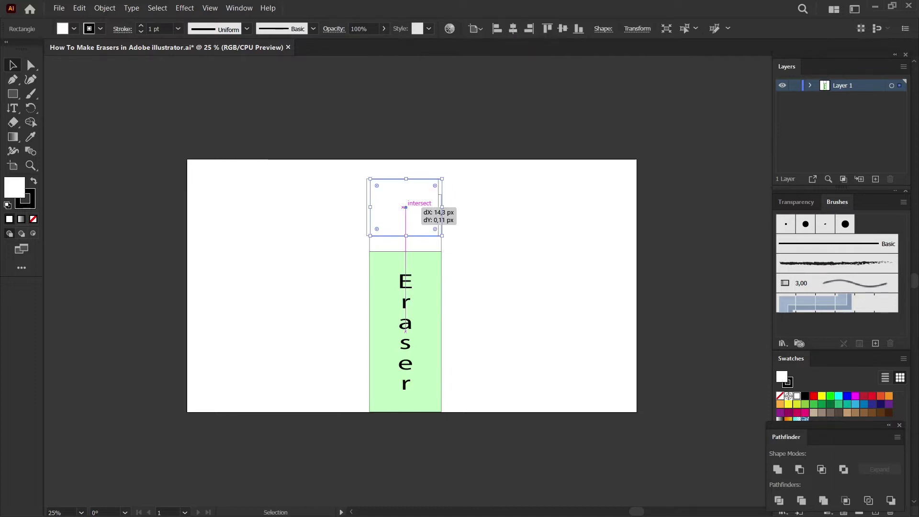
key("ctrl+shift+a")
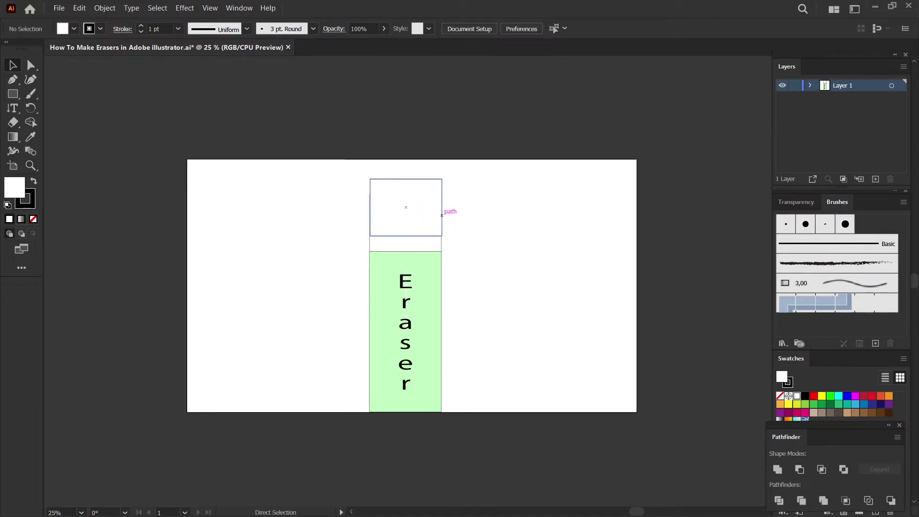
left_click_drag(442, 208, 406, 223)
key("ctrl+shift+a")
key("ctrl+shift+a")
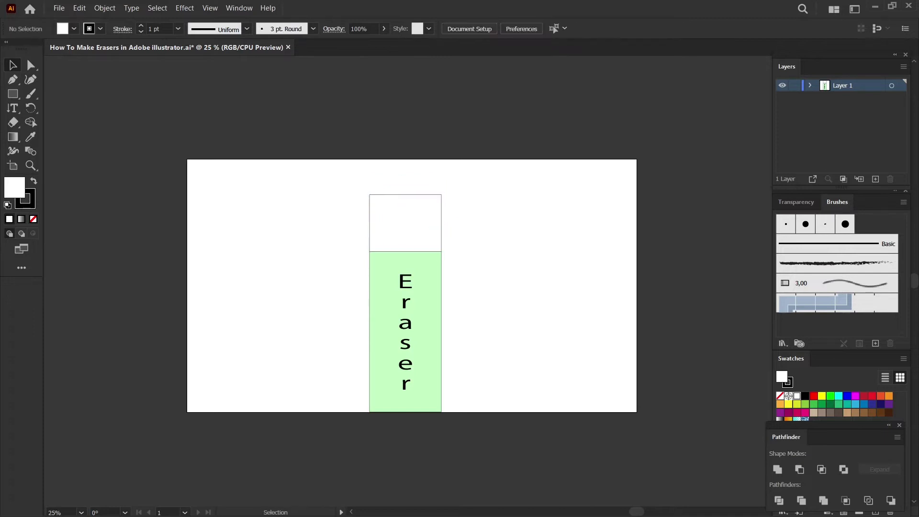
left_click(405, 223)
left_click_drag(405, 223, 405, 231)
key("ctrl+shift+a")
key("ctrl+shift+a")
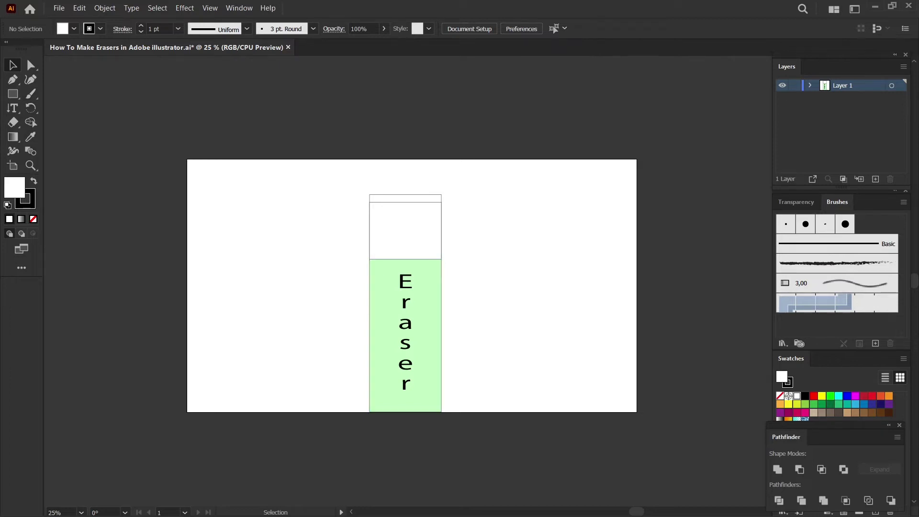
Step: Draw a bright red rectangle covering the whole artboard
double_click(15, 187)
left_click_drag(422, 191, 450, 199)
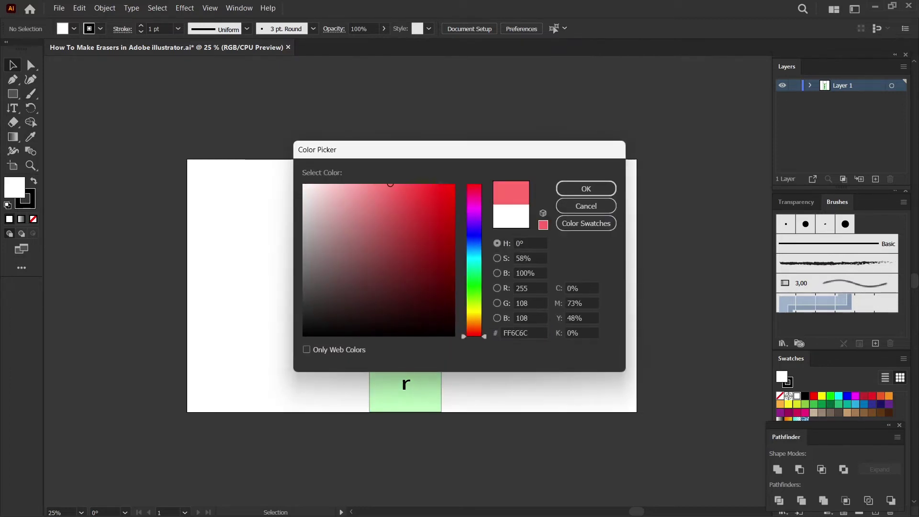
left_click(586, 188)
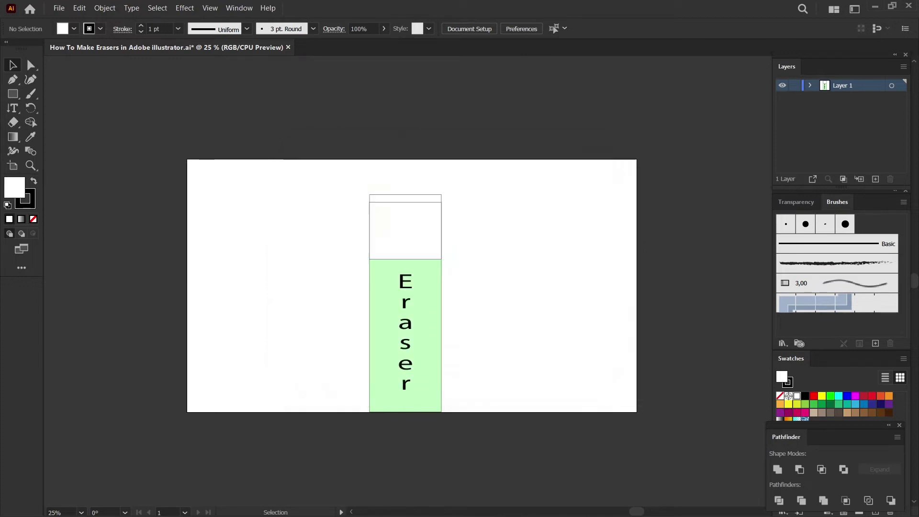
key("m")
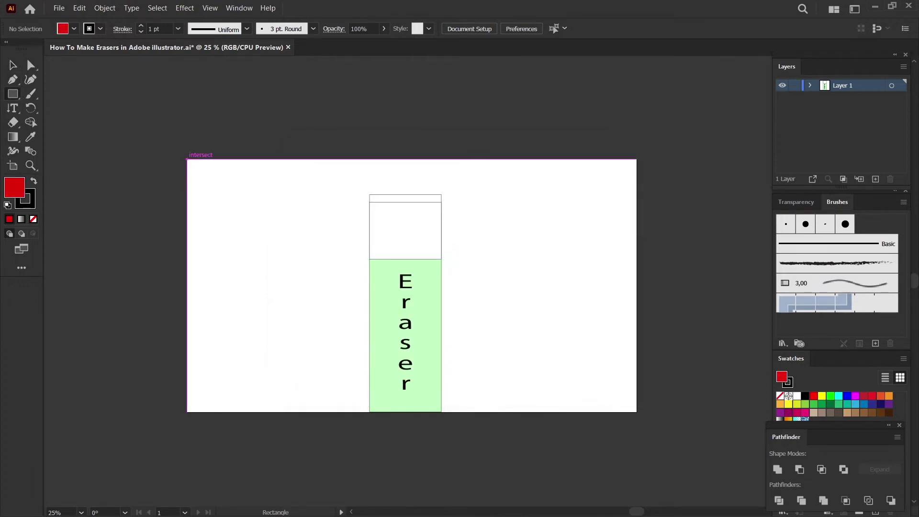
mouse_move(187, 160)
left_mouse_down()
mouse_move(402, 260)
mouse_move(641, 389)
mouse_move(634, 411)
left_mouse_up()
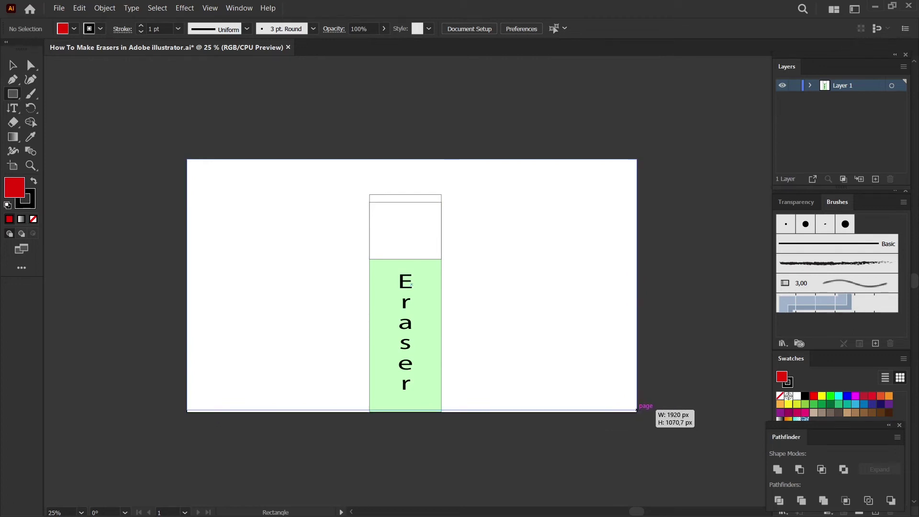
left_click_drag(635, 411, 635, 411)
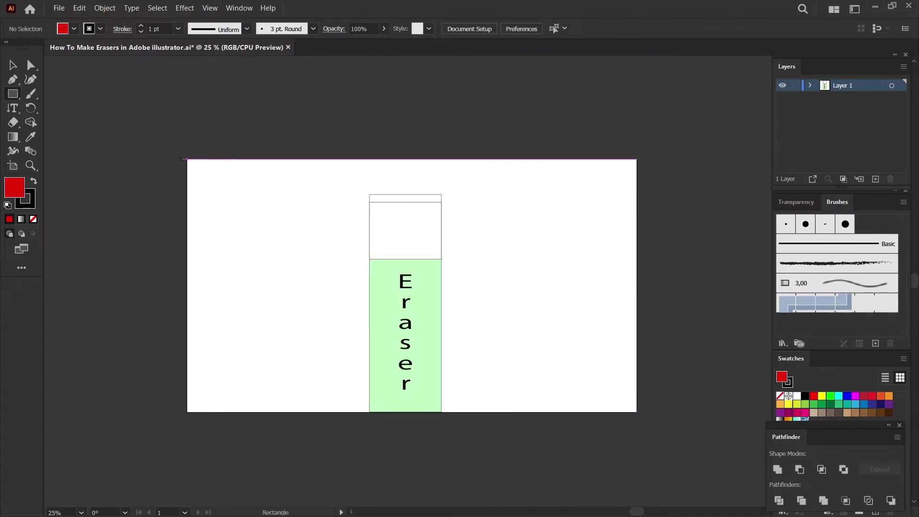
mouse_move(187, 159)
left_mouse_down()
mouse_move(631, 422)
mouse_move(637, 413)
left_mouse_up()
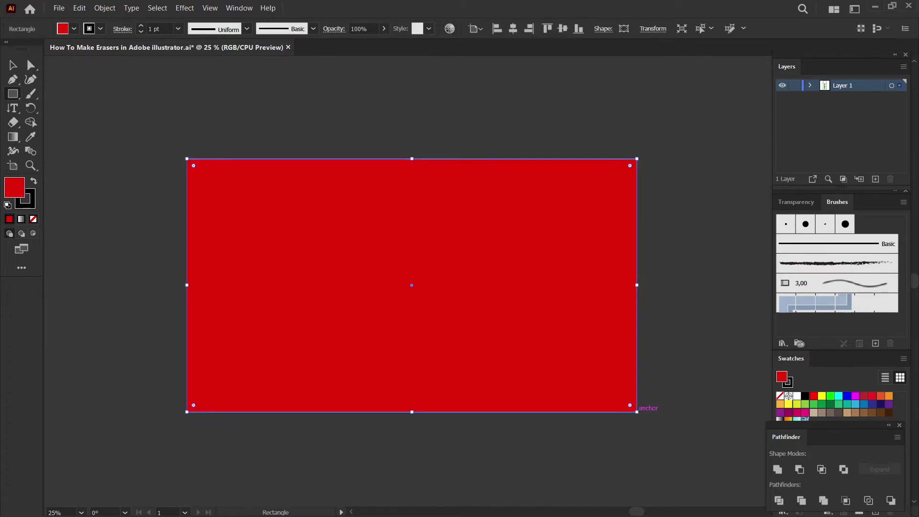
Step: Check the red rectangle's size and move it off the artboard to the upper left
right_click(431, 191)
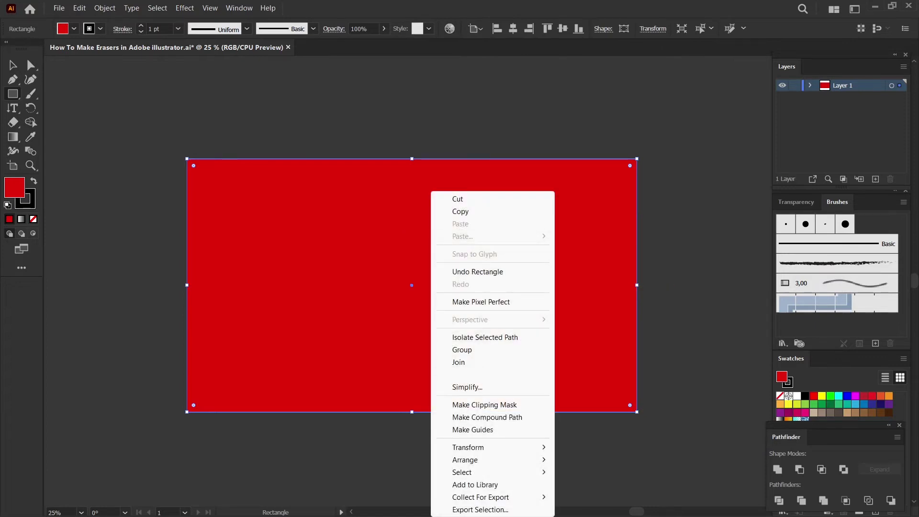
left_click(673, 262)
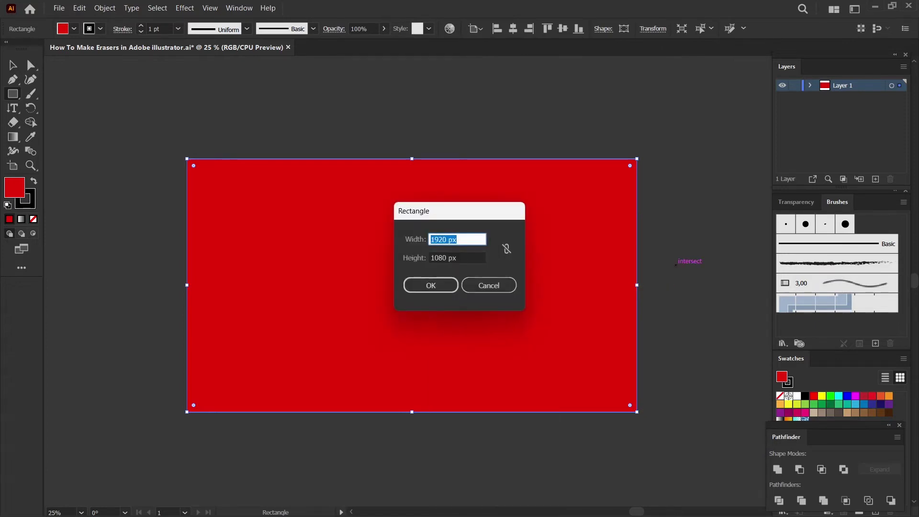
left_click(488, 283)
key("v")
left_click_drag(518, 258, 367, 242)
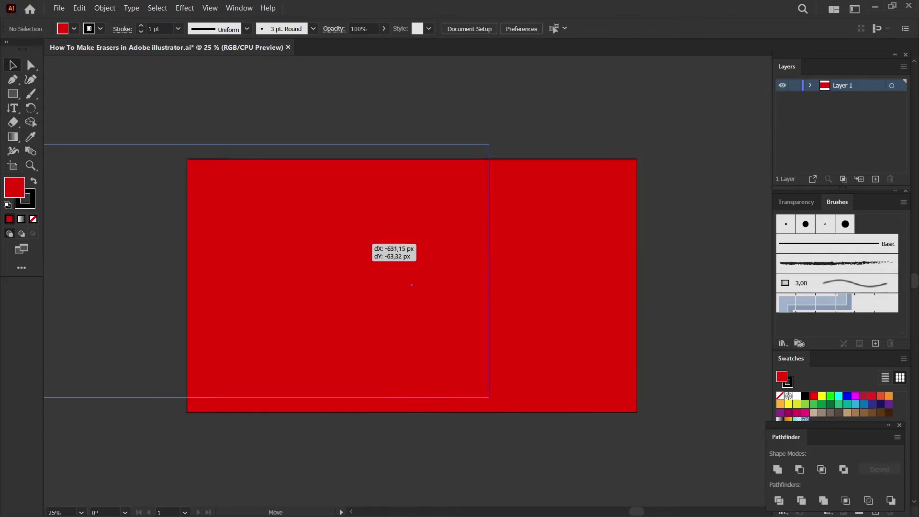
mouse_move(439, 265)
left_mouse_down()
mouse_move(541, 294)
mouse_move(287, 184)
left_mouse_up()
key("ctrl+minus")
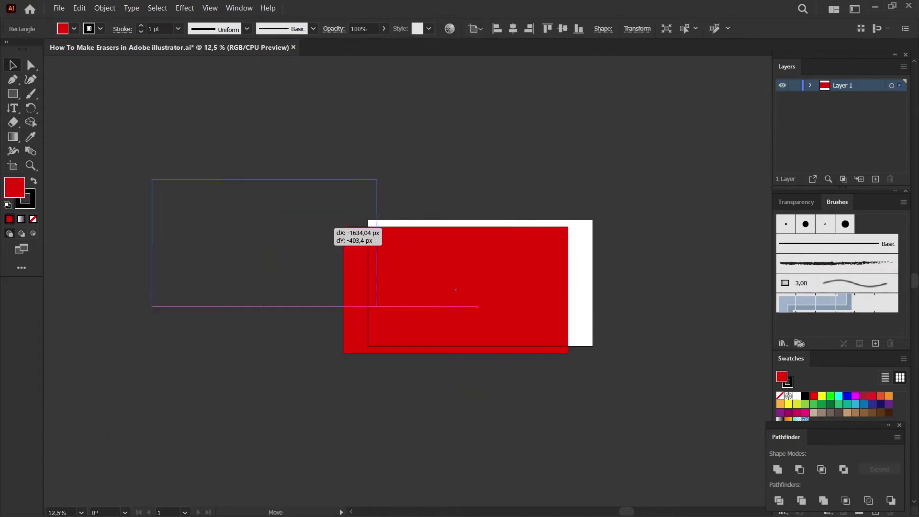
key("ctrl+shift+a")
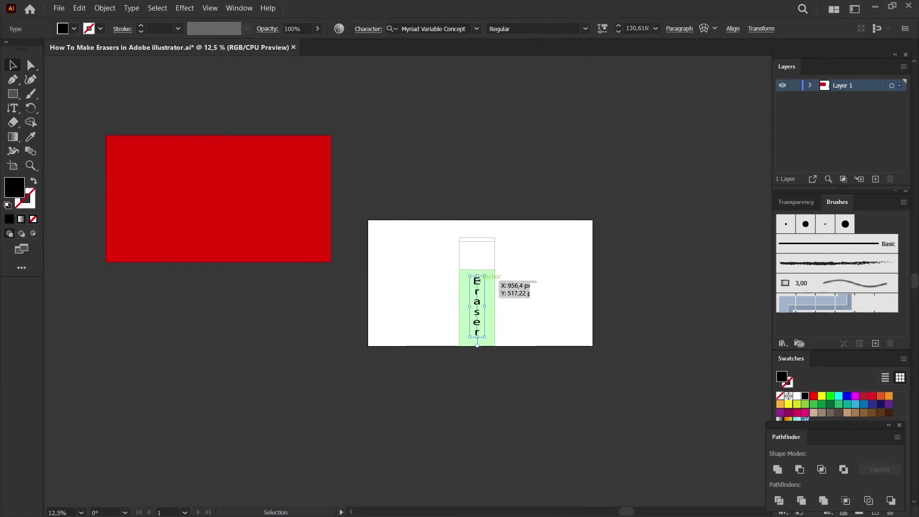
Step: Change the inner cap rectangle's fill to light grey
left_click_drag(431, 222, 529, 356)
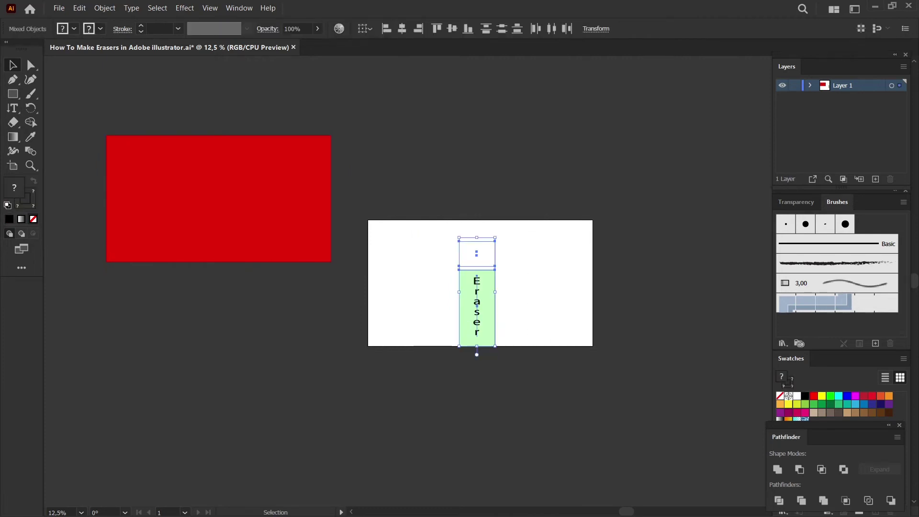
left_click(477, 252)
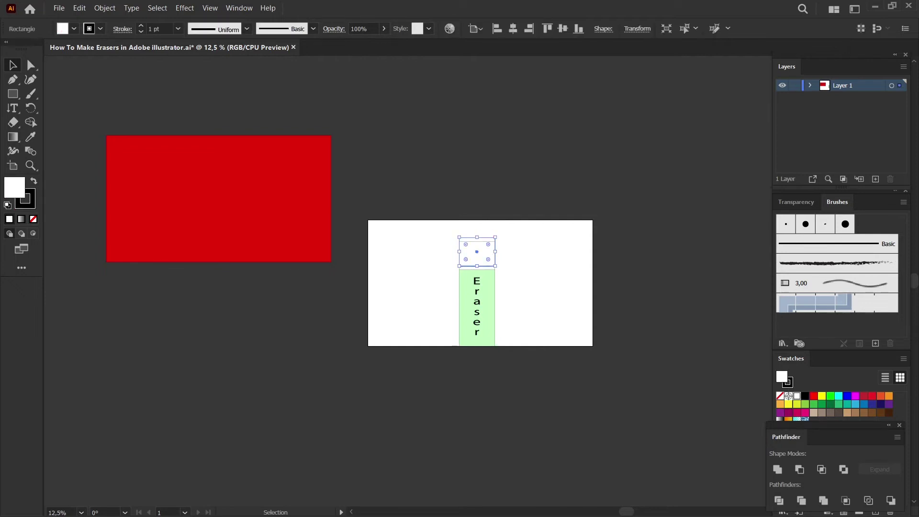
key("ctrl+shift+a")
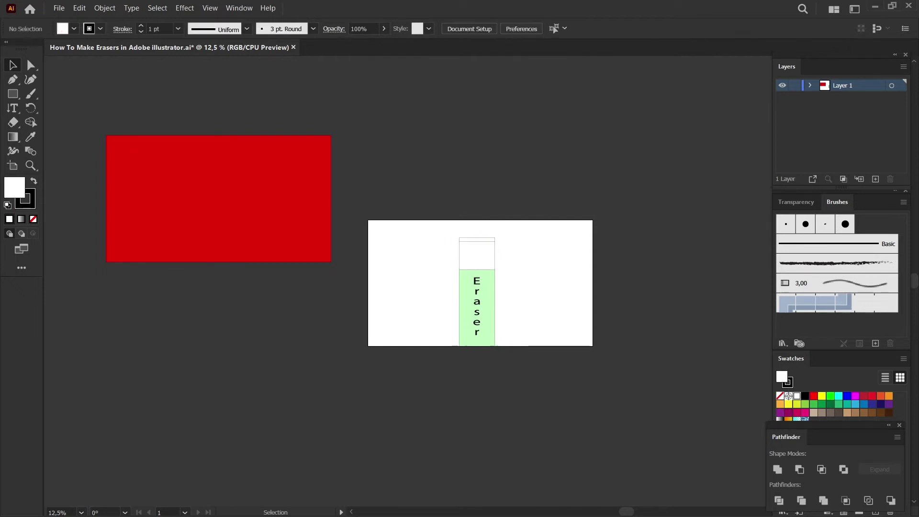
key("a")
scroll(463, 237, "up", 3, "alt")
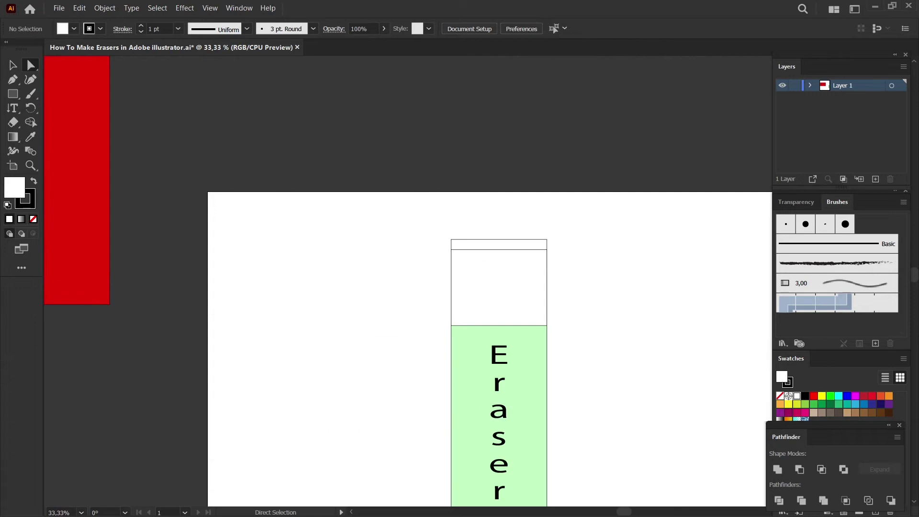
left_click(480, 239)
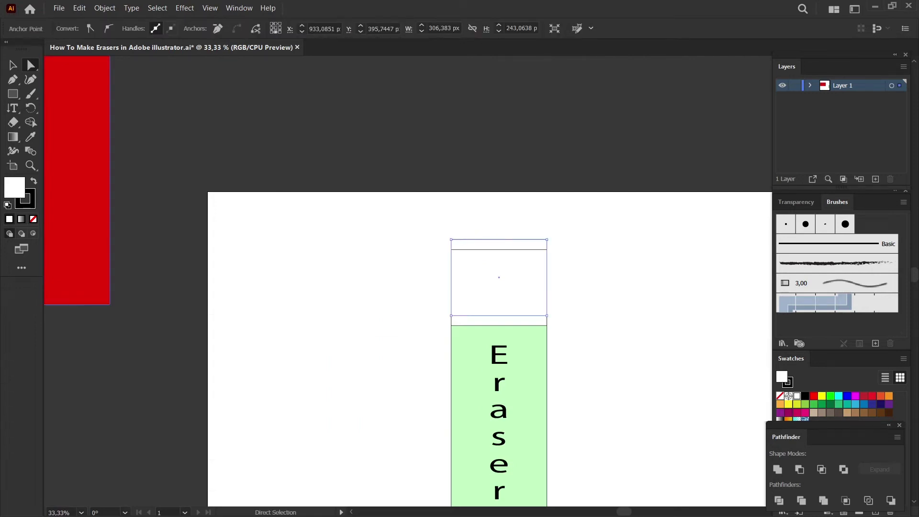
double_click(14, 187)
left_click_drag(303, 185, 304, 195)
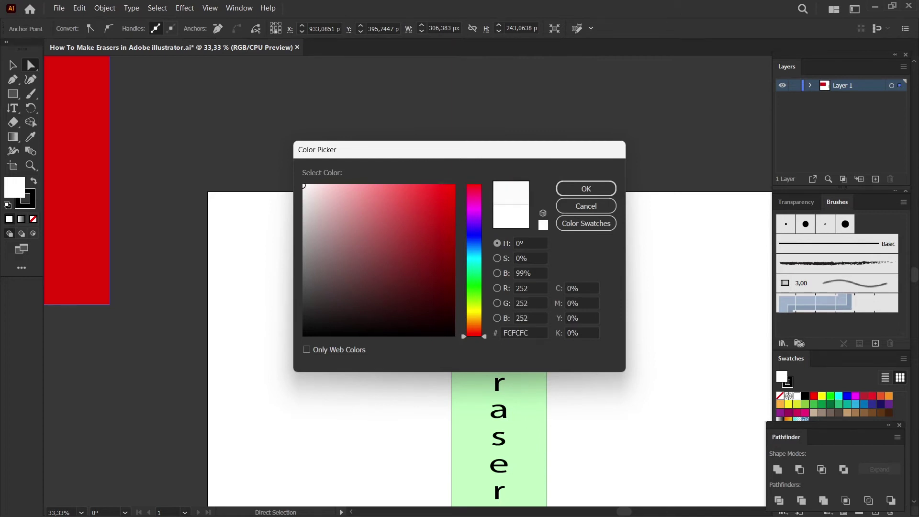
left_click(586, 189)
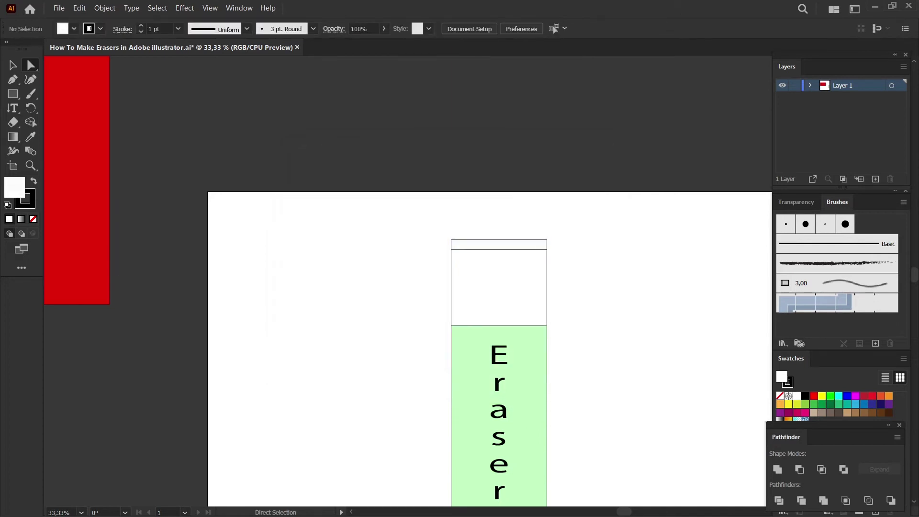
Step: Group all eraser parts and scale the group to about half size
scroll(661, 265, "down", 1)
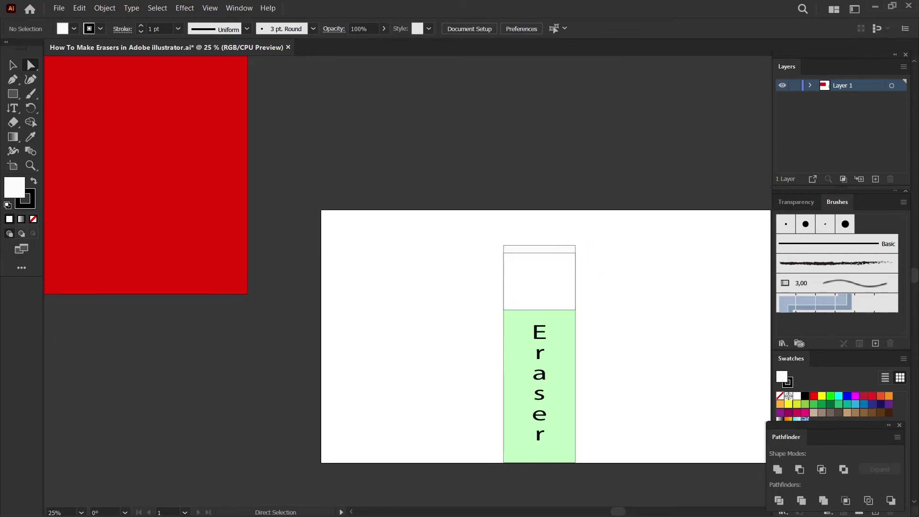
scroll(660, 255, "down", 1)
scroll(645, 279, "up", 1)
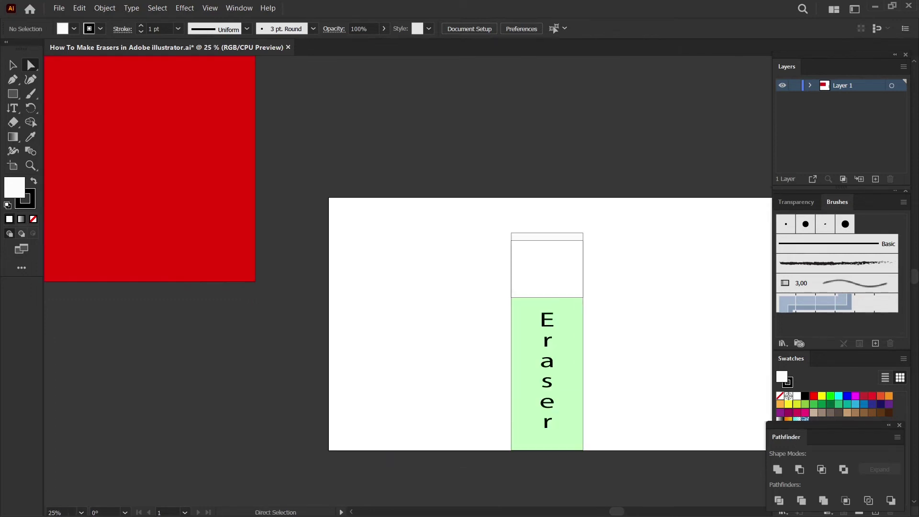
left_click_drag(480, 213, 611, 467)
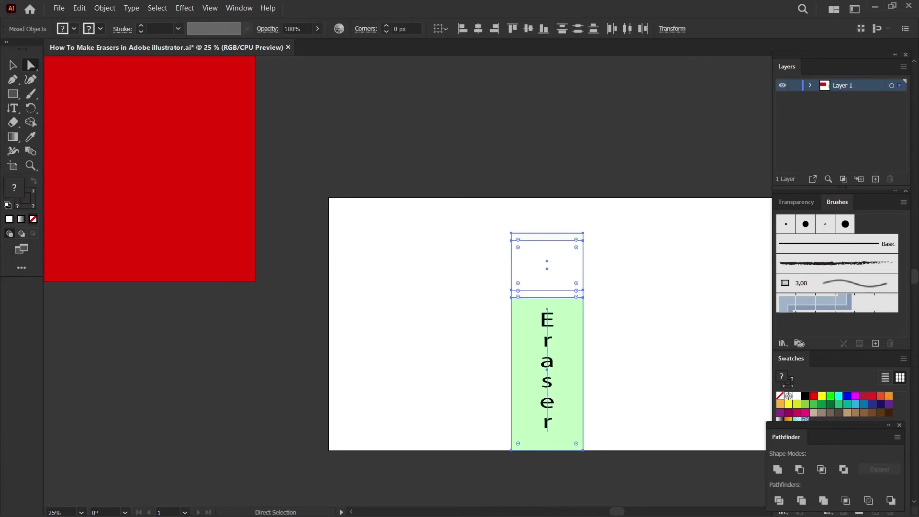
key("a")
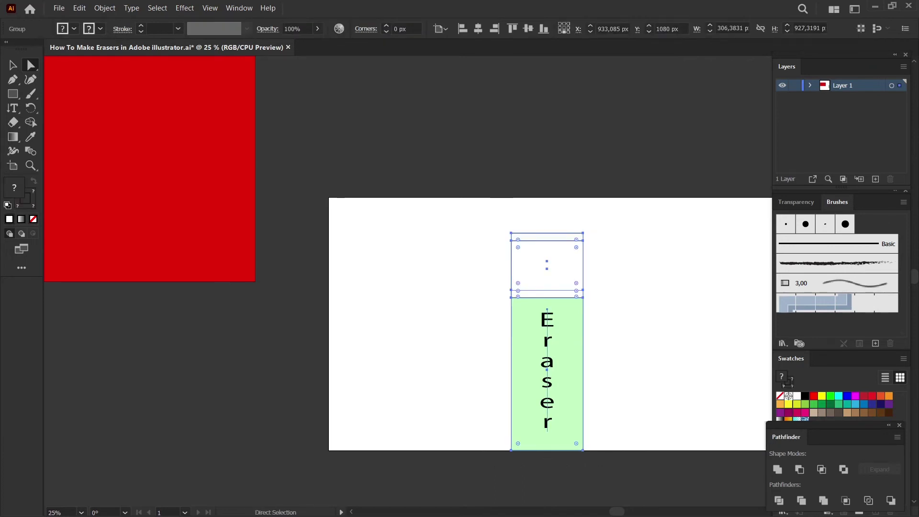
key("v")
left_click_drag(583, 450, 549, 348)
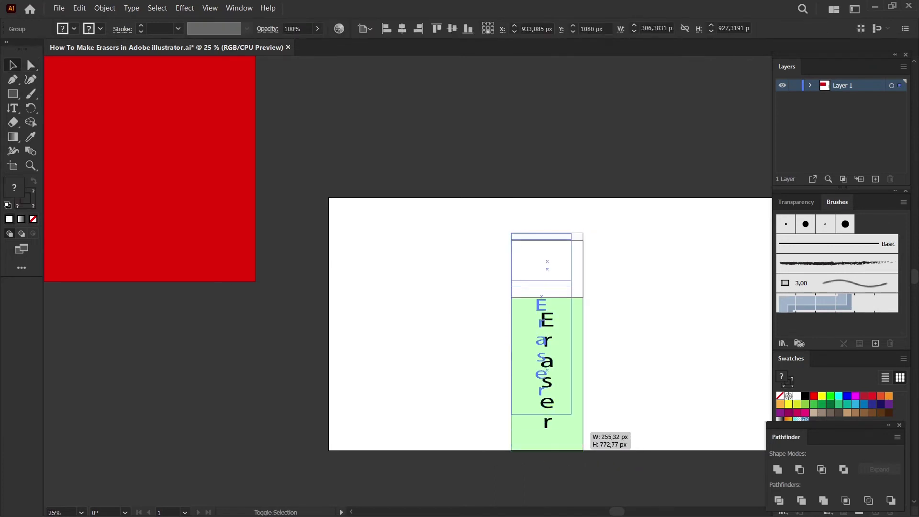
key("ctrl+shift+a")
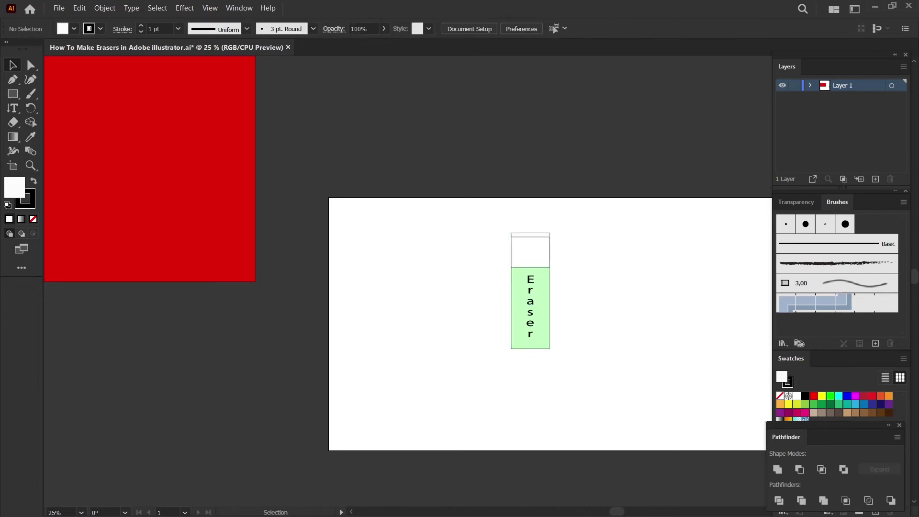
Step: Copy the eraser to the right and repeat with Ctrl+D to make a row of six
mouse_move(530, 291)
left_mouse_down()
mouse_move(377, 268)
mouse_move(454, 268)
left_mouse_up()
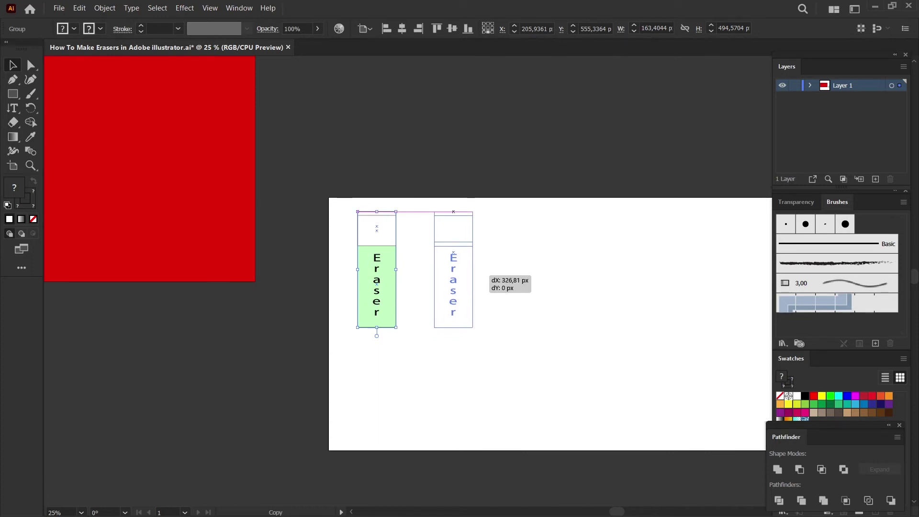
left_click_drag(454, 268, 454, 269)
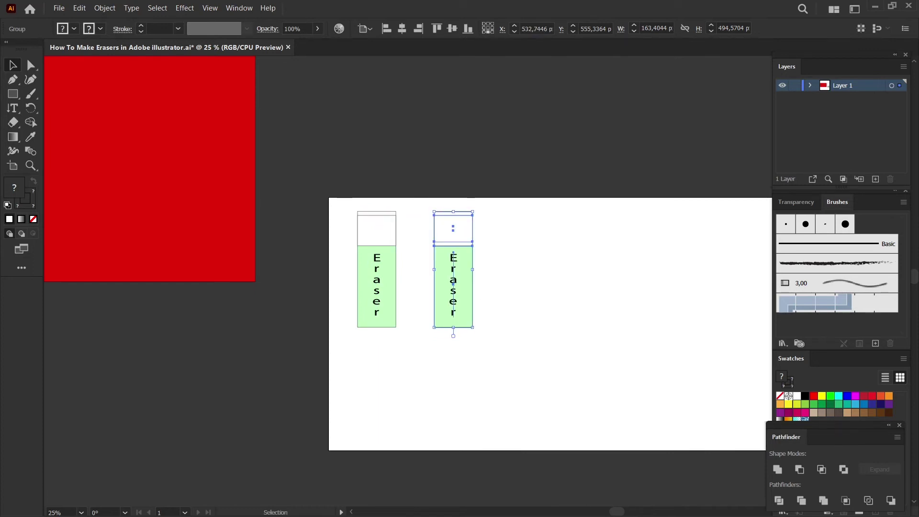
key("a")
key("ctrl+d")
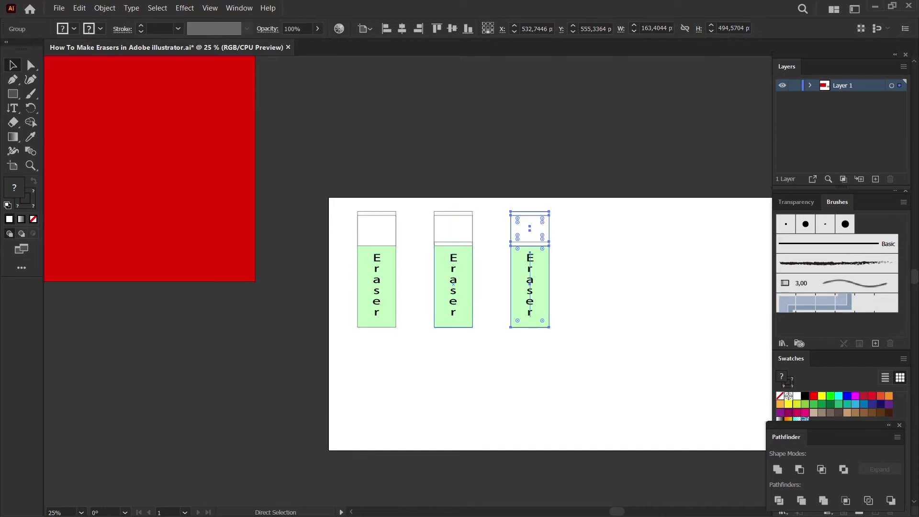
key("ctrl+d")
key("ctrl+d")
key("ctrl+d")
key("v")
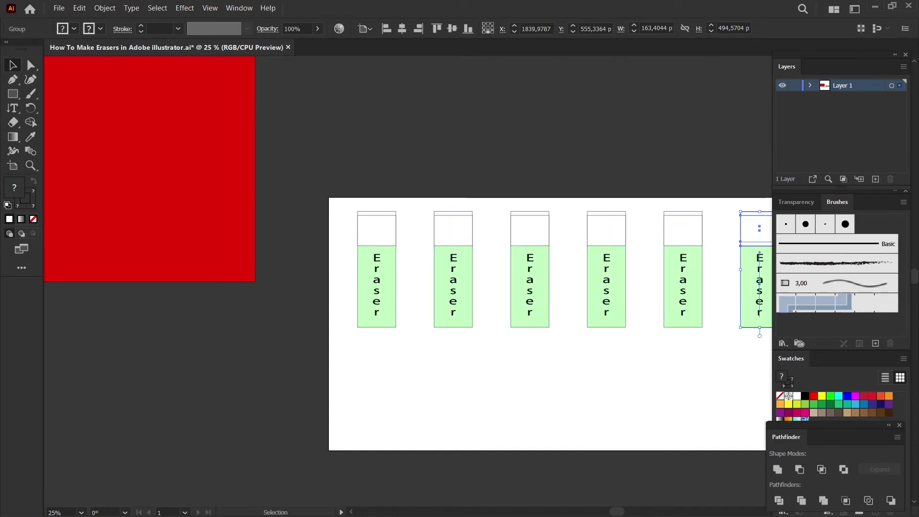
scroll(450, 311, "right", 5)
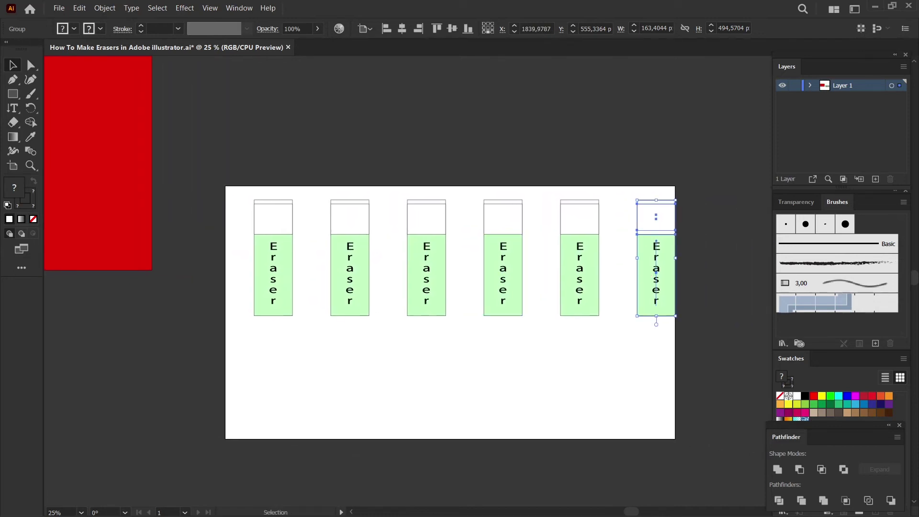
left_click_drag(658, 276, 650, 277)
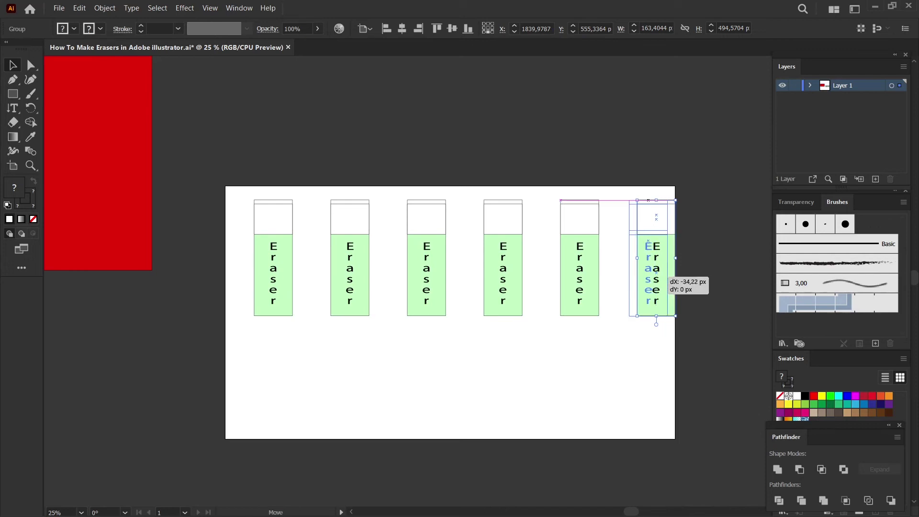
key("ctrl+shift+a")
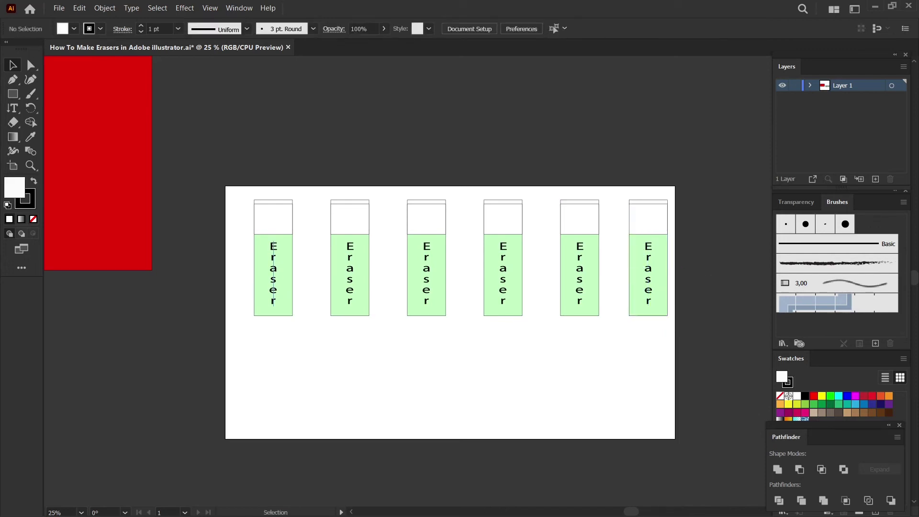
left_click(261, 261)
Step: Copy the leftmost eraser below the first row, shrink it slightly, and nudge it into position
left_click_drag(273, 257, 270, 377)
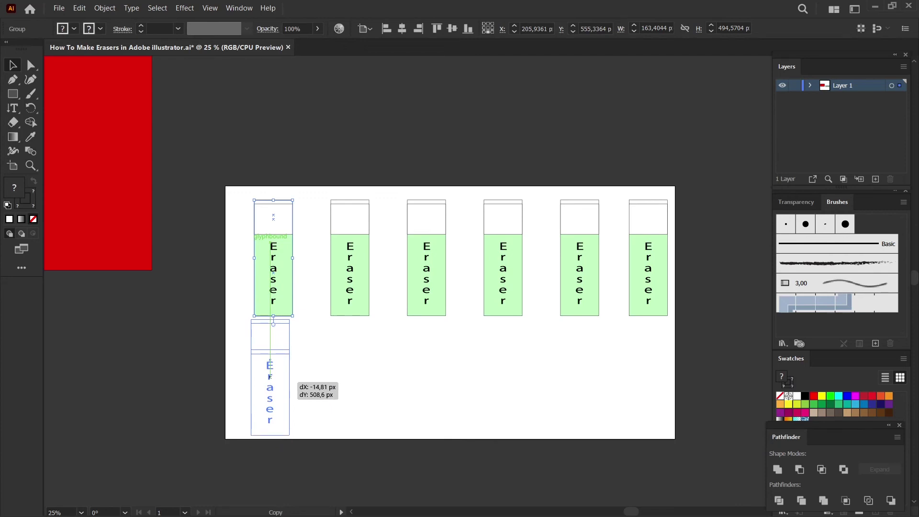
left_click_drag(270, 377, 273, 381)
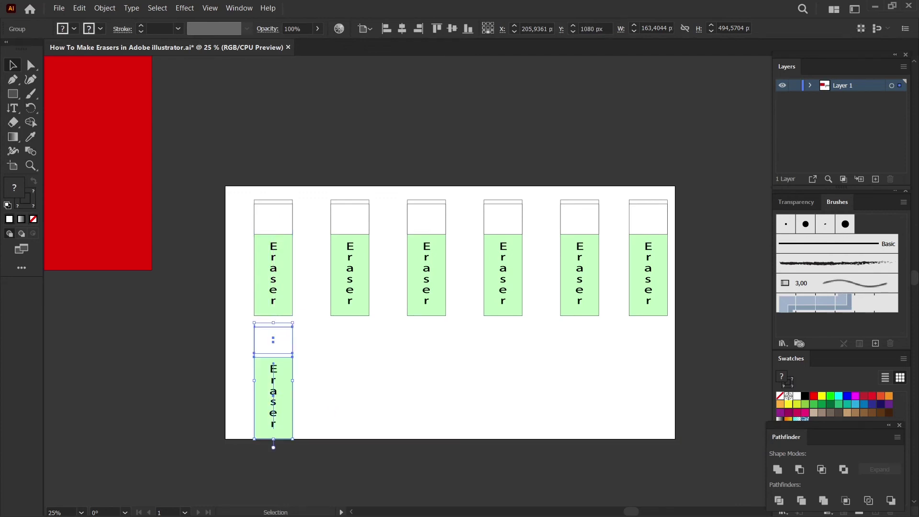
key("ctrl+shift+a")
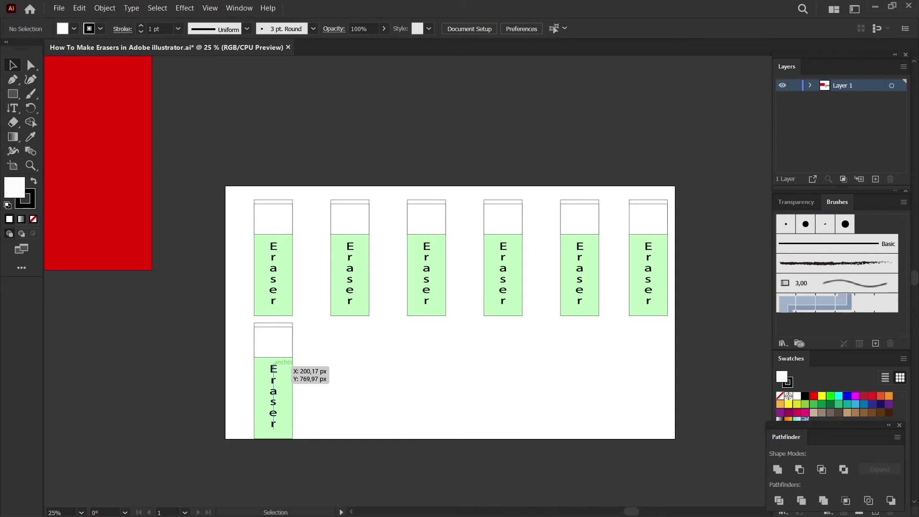
left_click(274, 374)
left_click_drag(293, 439, 288, 425)
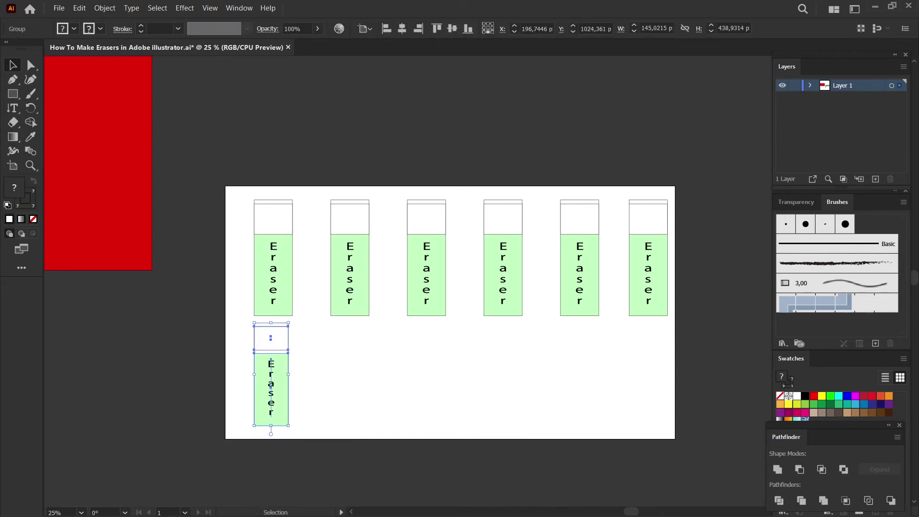
key("ctrl+shift+a")
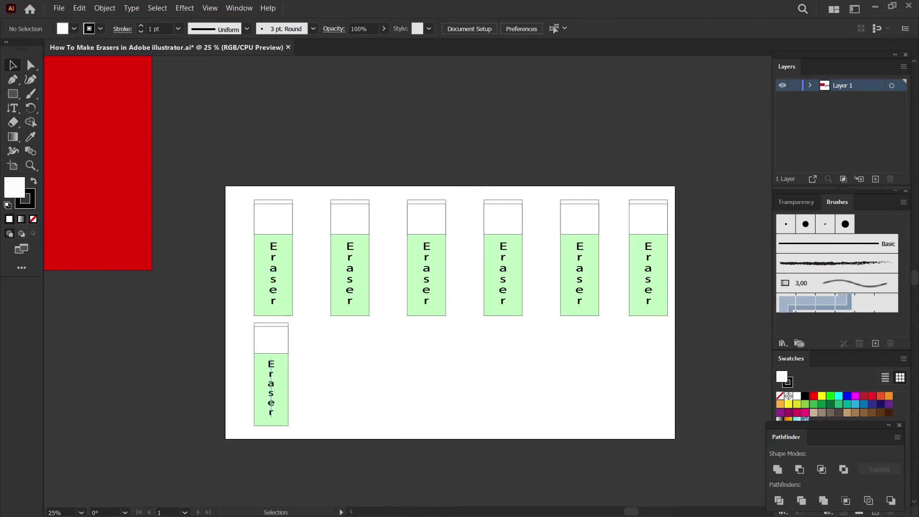
left_click_drag(272, 325, 270, 328)
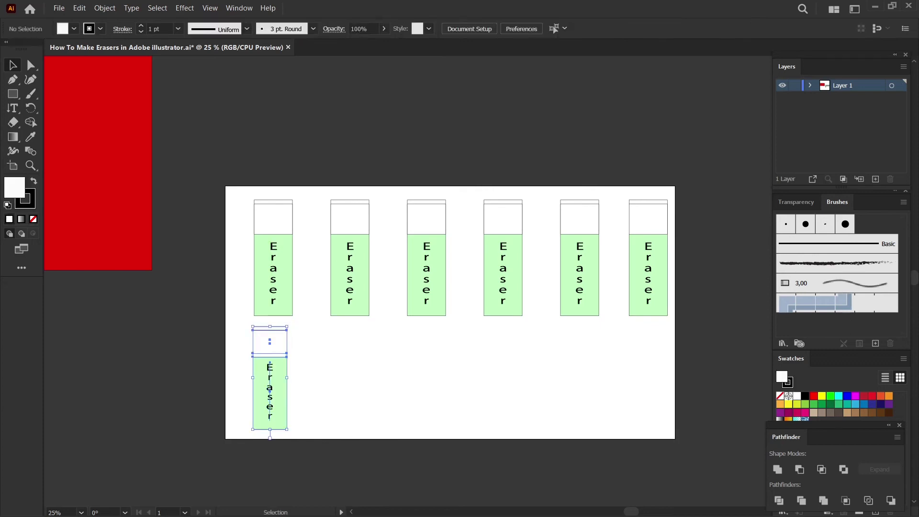
key("ctrl+shift+a")
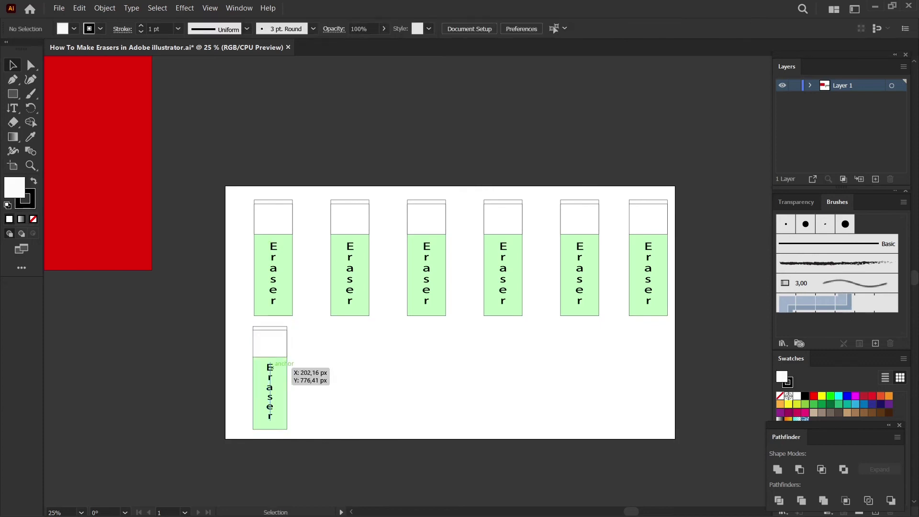
left_click_drag(271, 367, 274, 390)
key("ctrl+shift+a")
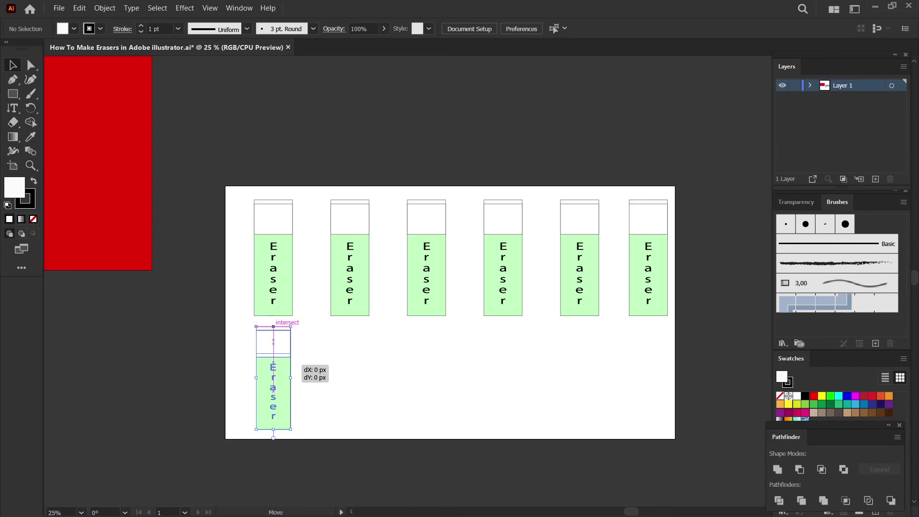
Step: Repeat the smaller eraser rightward to fill the bottom row, aligning the last one with the top row
mouse_move(274, 362)
left_mouse_down()
mouse_move(375, 372)
mouse_move(350, 362)
left_mouse_up()
key("ctrl+d")
key("ctrl+d")
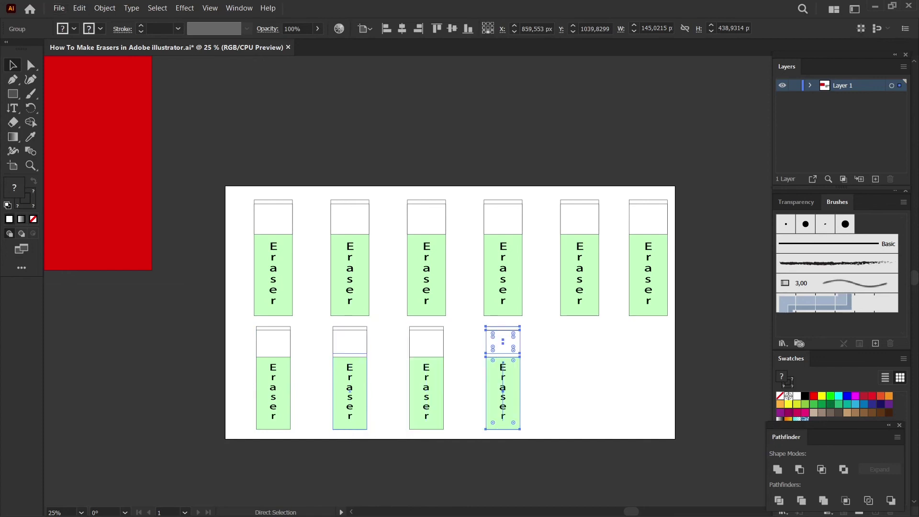
key("ctrl+d")
key("ctrl+d")
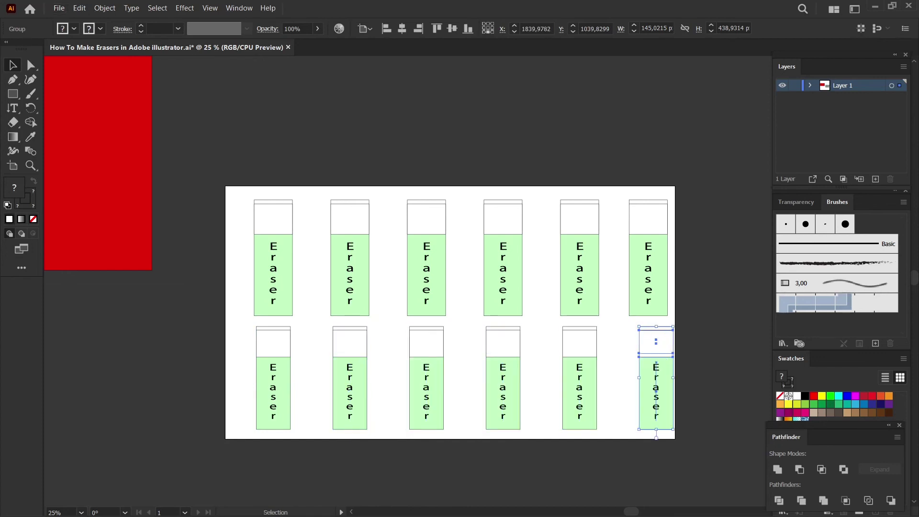
left_click_drag(663, 380, 649, 378)
key("ctrl+shift+a")
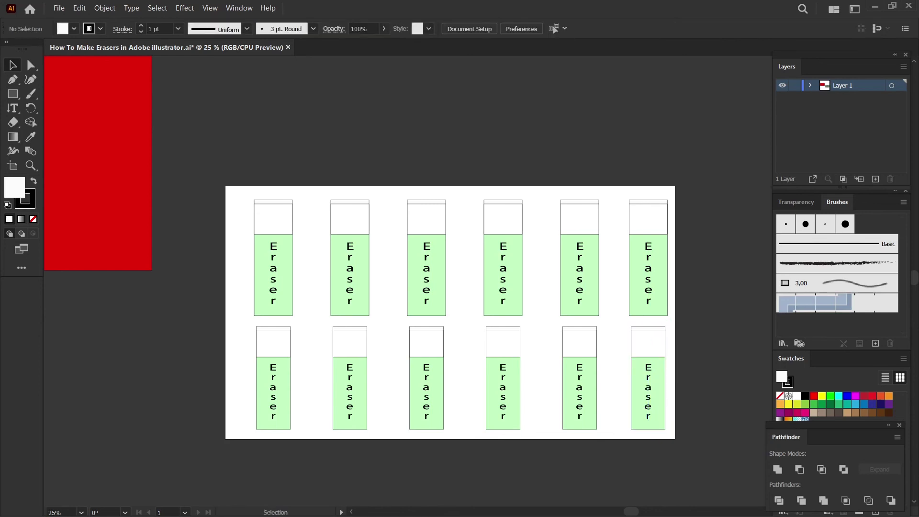
Step: Move the red rectangle over the artboard and send it to the back behind the erasers
left_click_drag(387, 214, 651, 296)
right_click(566, 192)
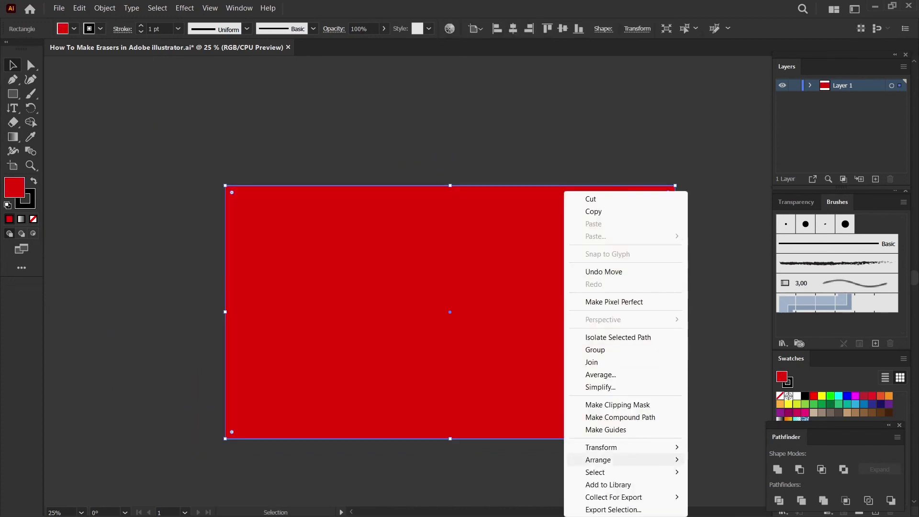
left_click(716, 441)
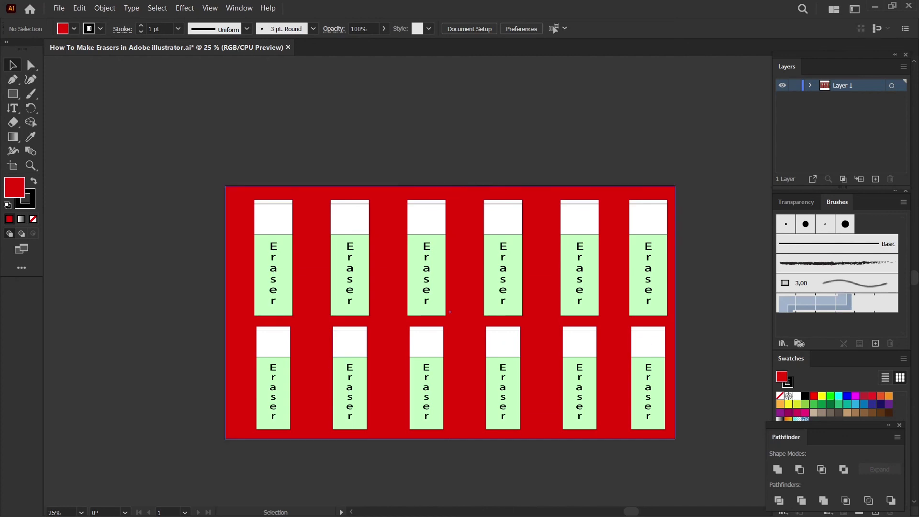
left_click_drag(165, 165, 697, 448)
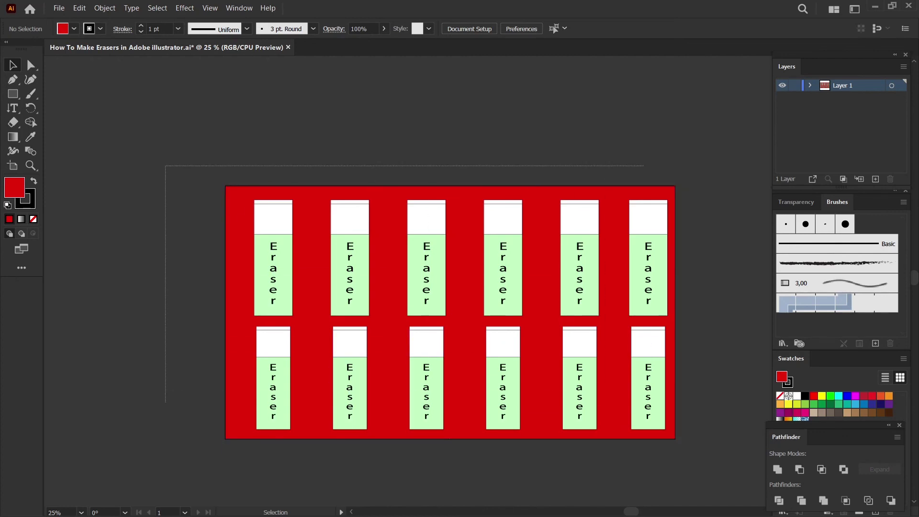
Step: Marquee-select the red background and all twelve erasers together
key("ctrl+shift+a")
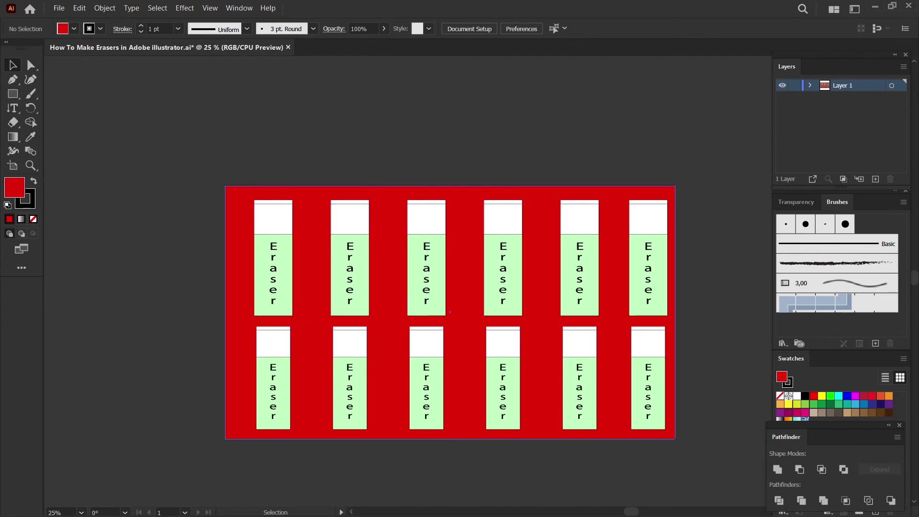
left_click_drag(194, 135, 746, 469)
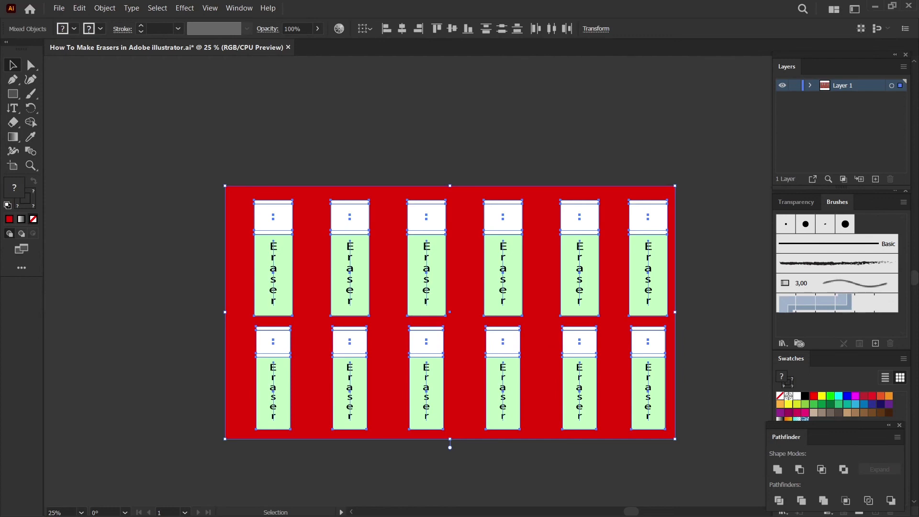